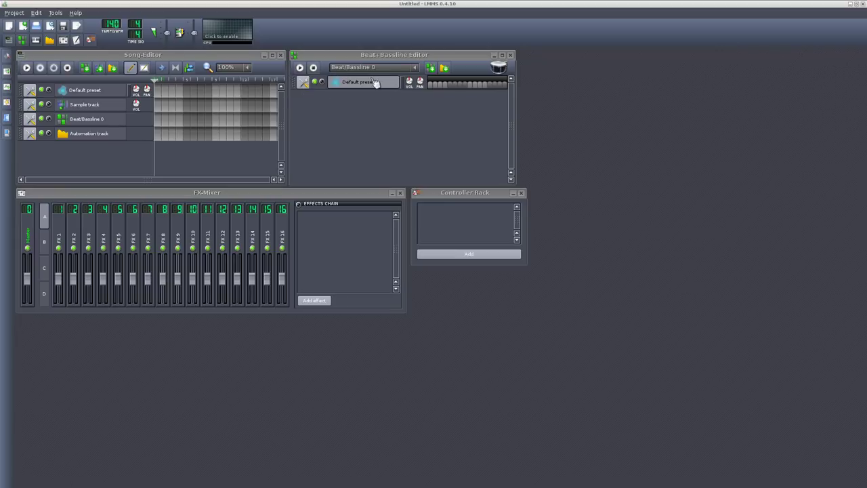
Load ZynAddSubFX onto the Beat+Bassline track, play test notes, and open its preset bank list
click(7, 55)
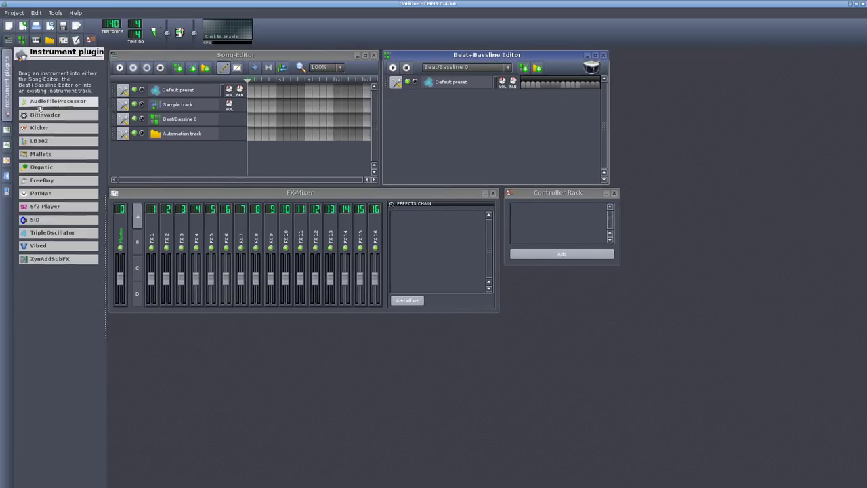
drag(59, 263, 466, 81)
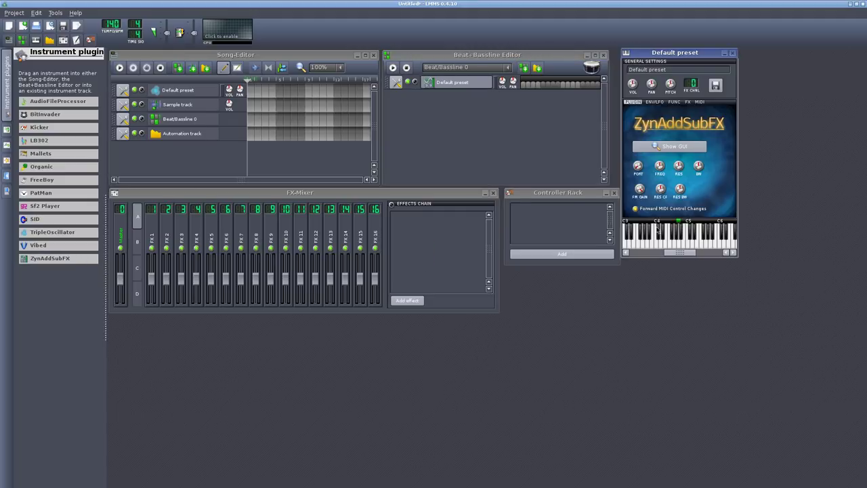
click(683, 244)
click(697, 244)
click(725, 244)
click(347, 164)
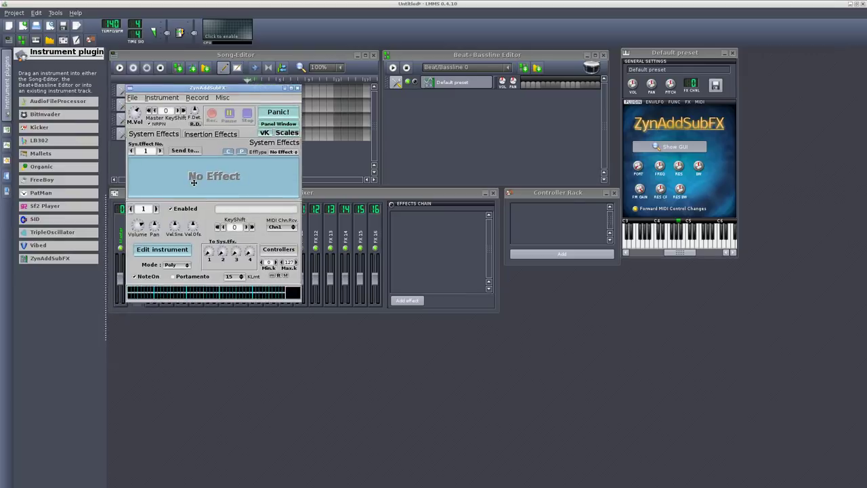
click(256, 214)
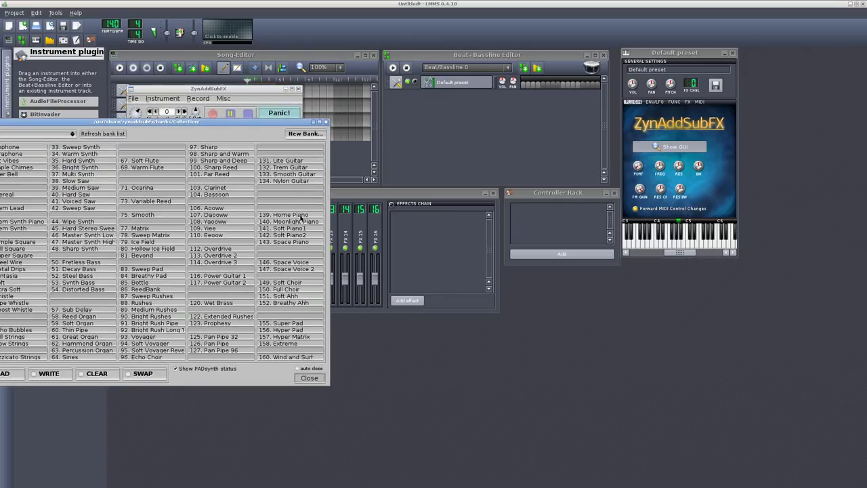
Close the ZynAddSubFX bank list and preview the instrument's sound
click(700, 242)
click(730, 237)
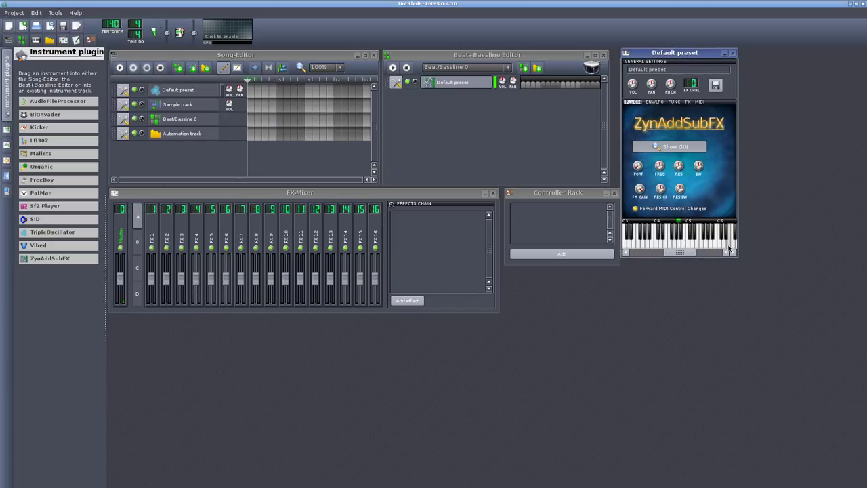
click(721, 237)
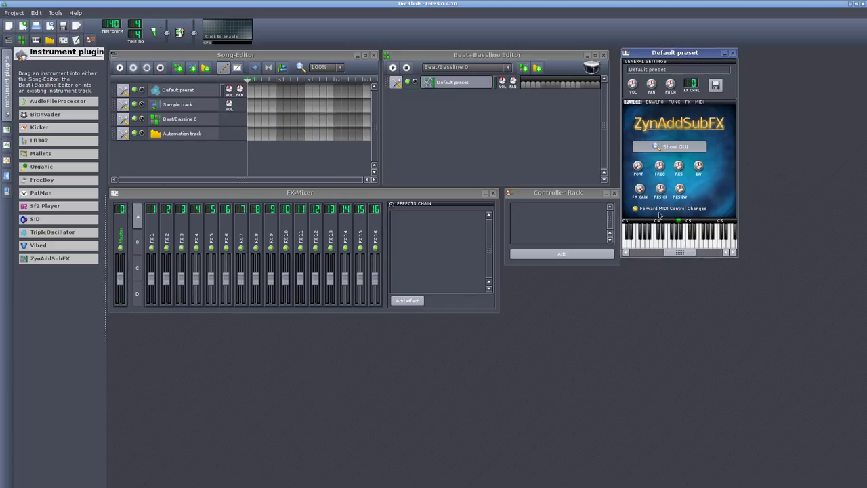
Set the ZynAddSubFX track's MIDI input to 28:0 USB Oxygen 61
click(398, 84)
mouse_move(419, 120)
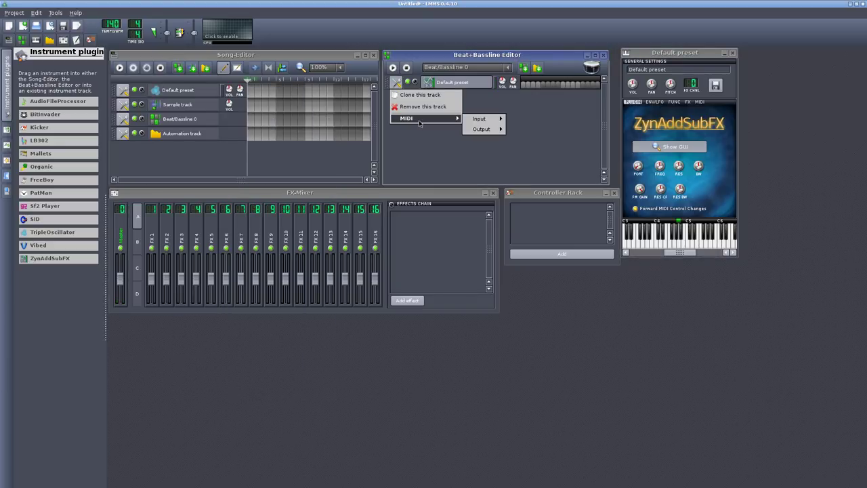
click(397, 84)
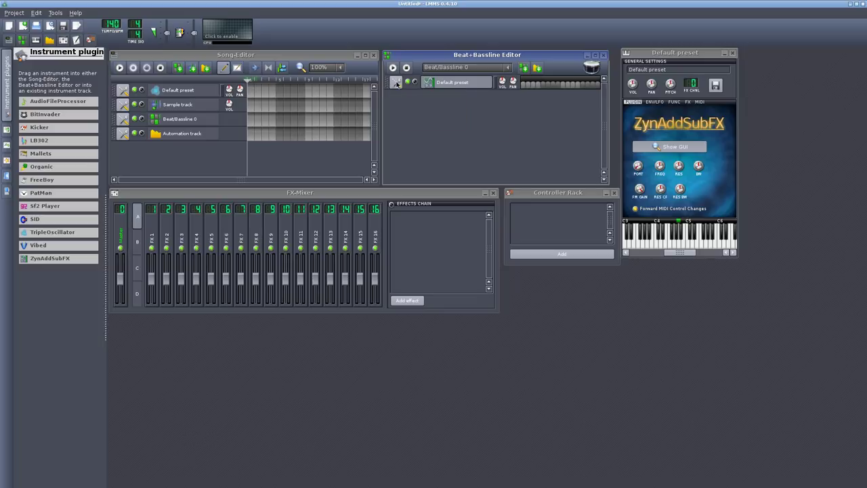
click(397, 84)
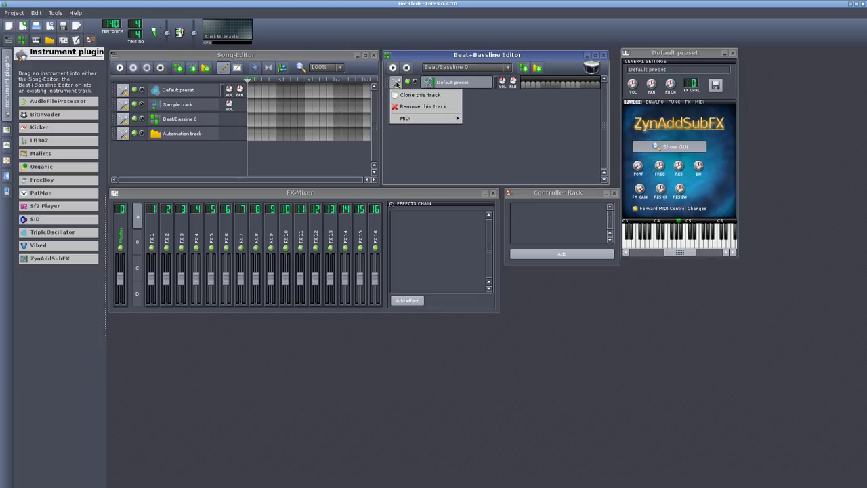
click(123, 119)
click(123, 119)
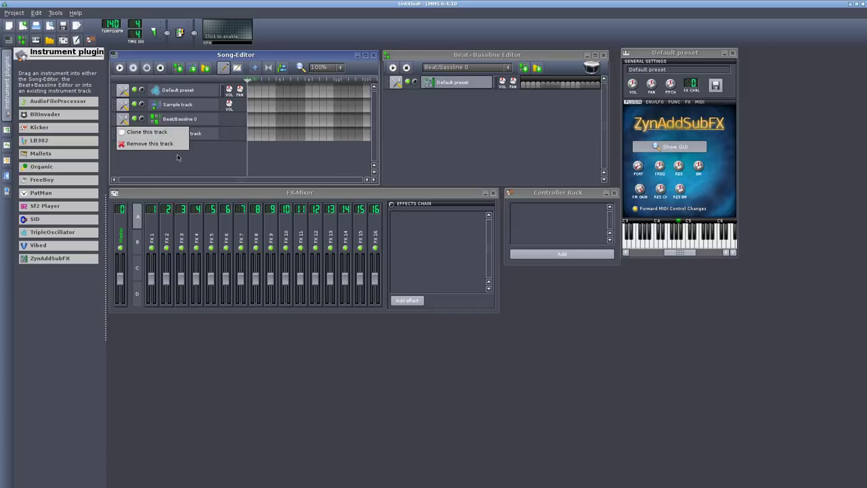
click(389, 88)
click(397, 83)
mouse_move(447, 118)
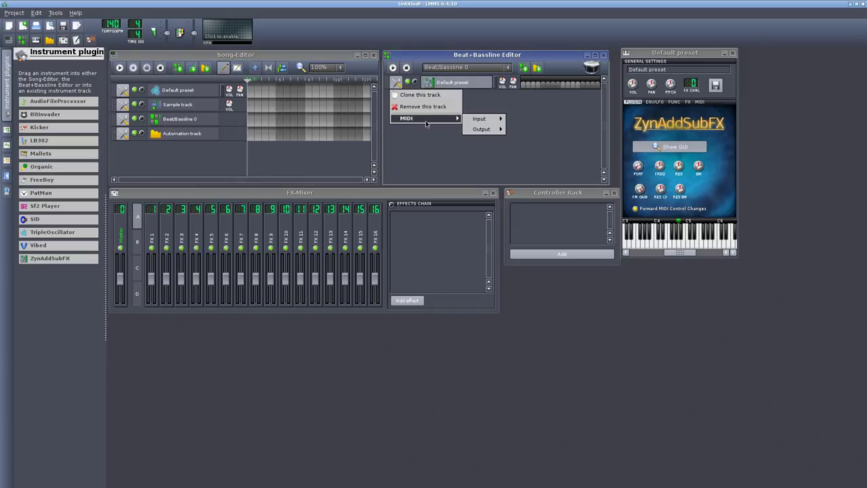
mouse_move(486, 120)
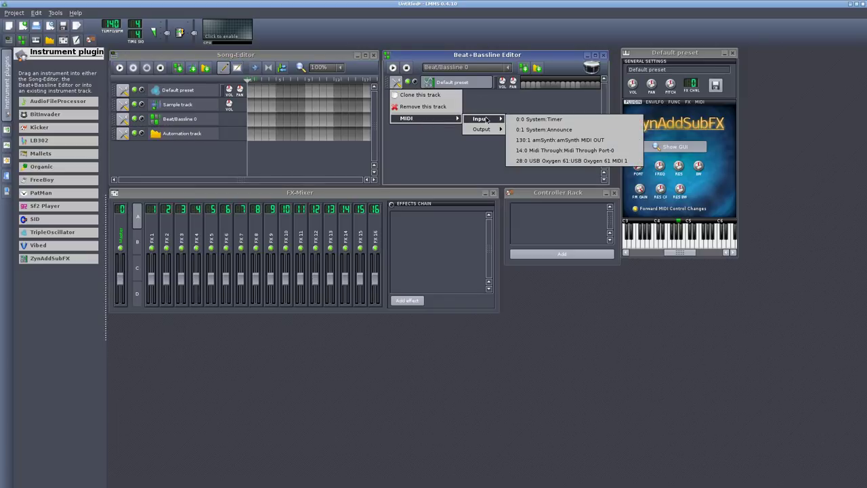
click(575, 161)
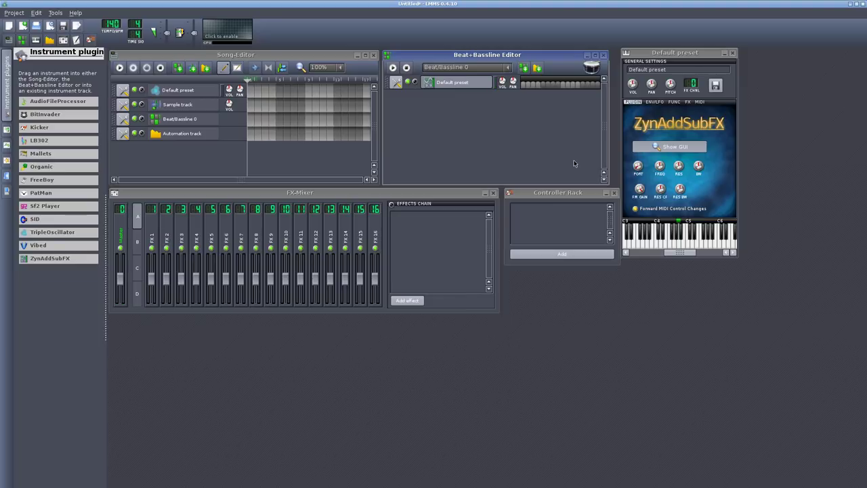
Open the Default preset pattern in the piano roll and draw five notes around C4, shortening one
right_click(538, 84)
click(554, 87)
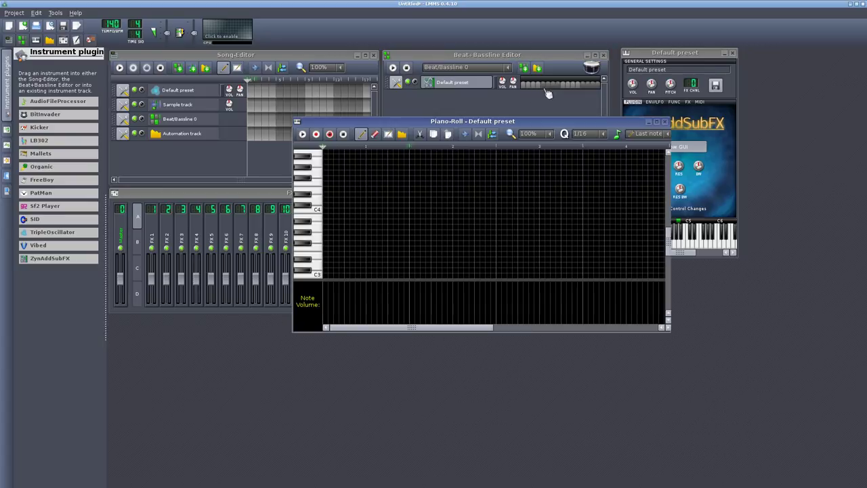
click(333, 211)
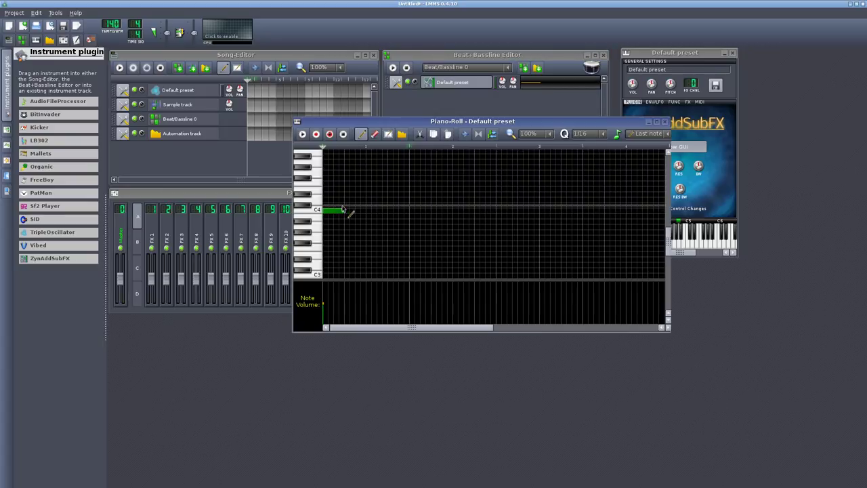
click(352, 173)
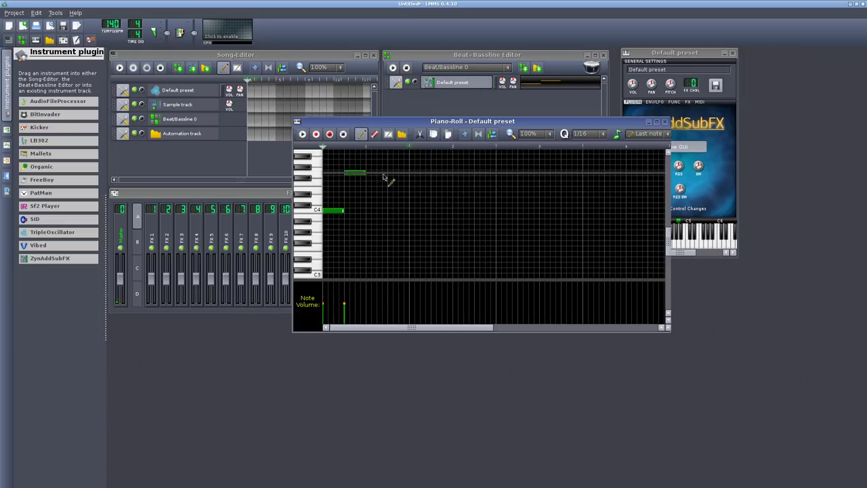
click(369, 211)
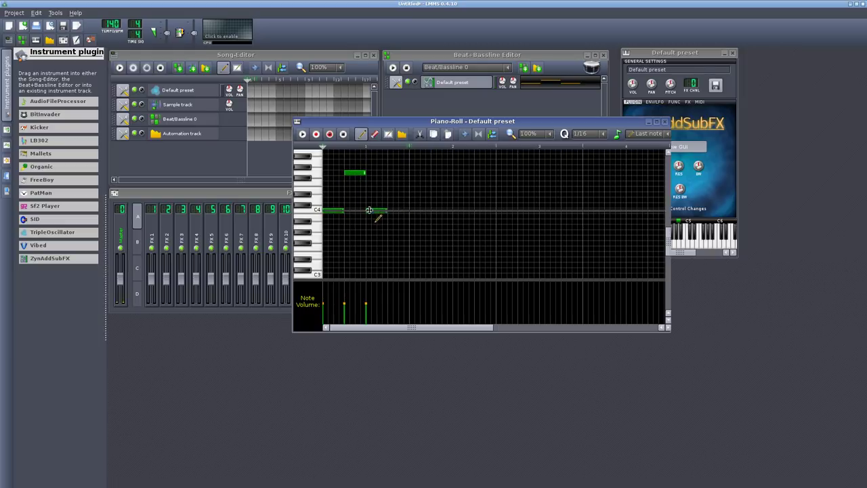
click(403, 202)
drag(409, 202, 399, 200)
click(404, 211)
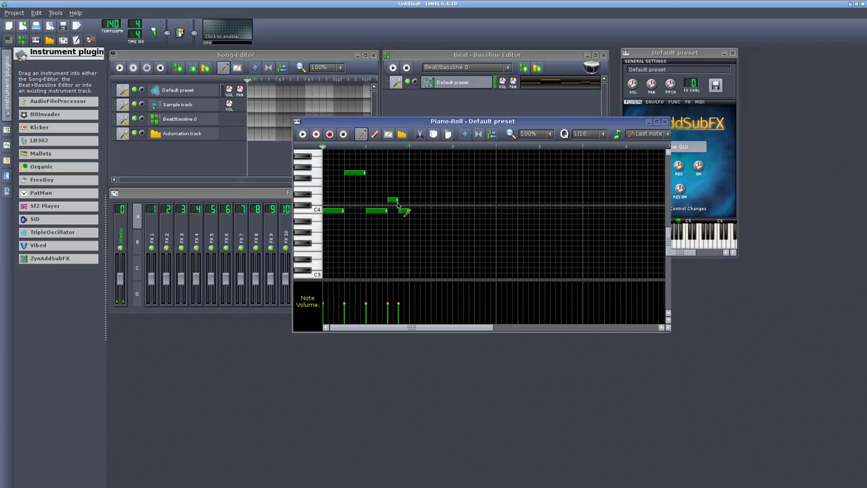
Play the melody back, then stop it
click(303, 133)
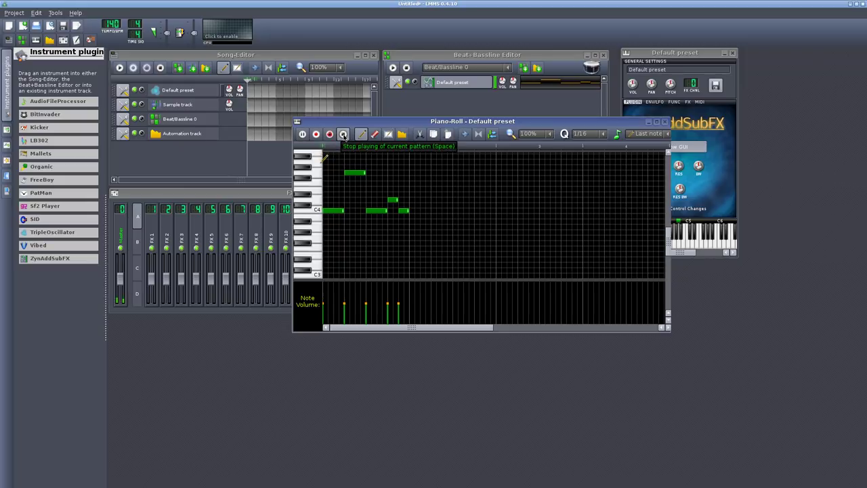
click(341, 135)
click(441, 104)
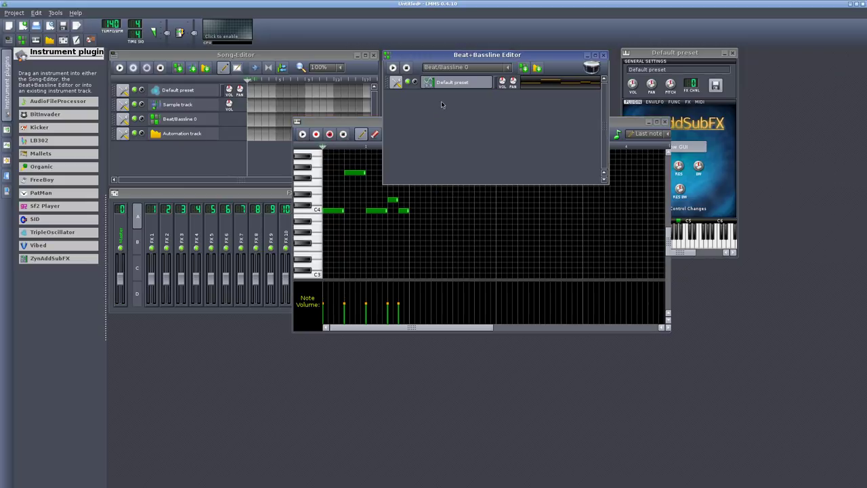
Bring up amSynth, move its window aside, and delete the stray note near C3
click(310, 180)
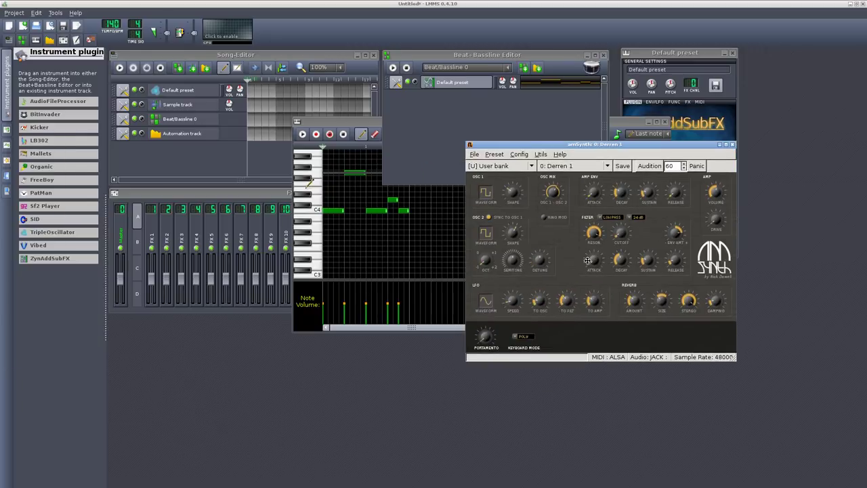
drag(600, 148, 545, 220)
click(496, 271)
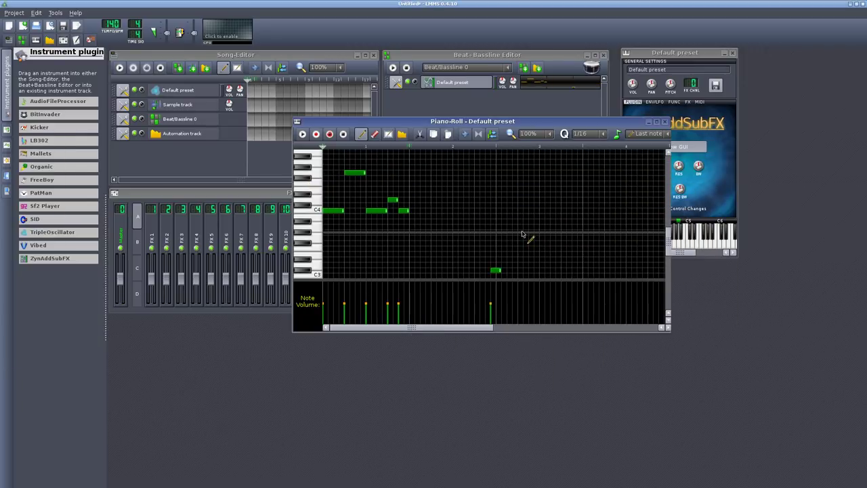
right_click(494, 271)
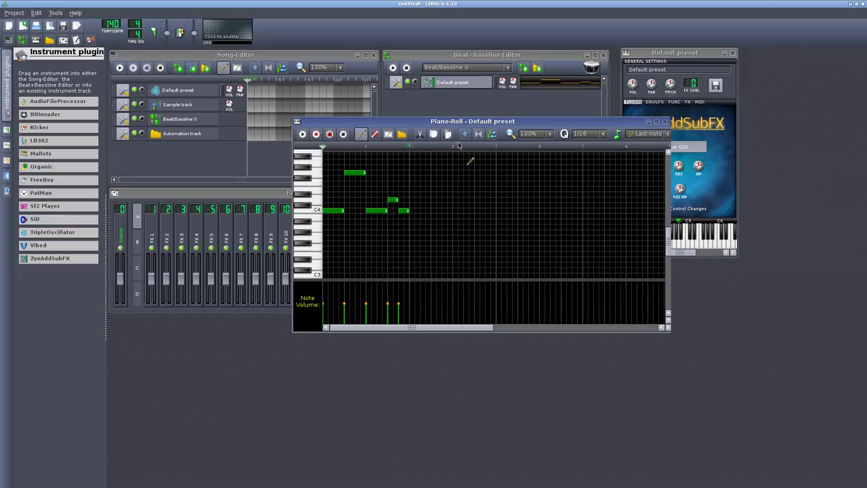
Audition amSynth's Derren 1 sound
click(859, 10)
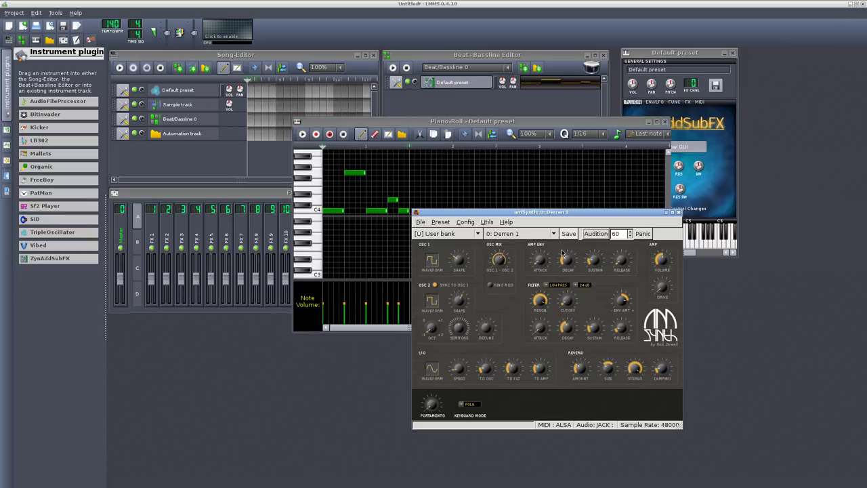
click(594, 233)
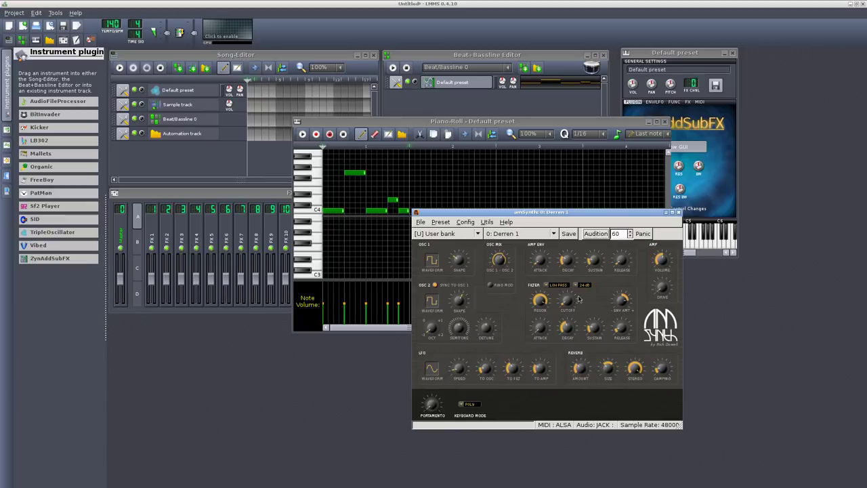
click(419, 106)
Route the track's MIDI output to 130:0 amSynth MIDI IN and play the pattern
drag(369, 122, 333, 207)
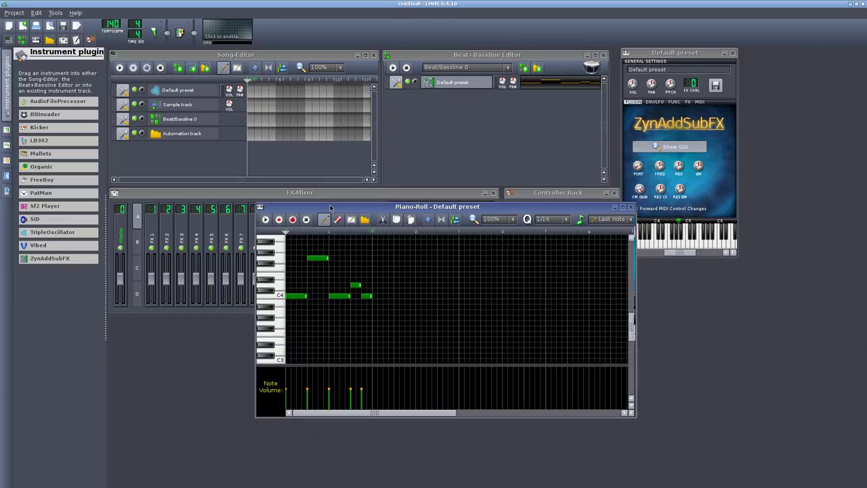
click(396, 83)
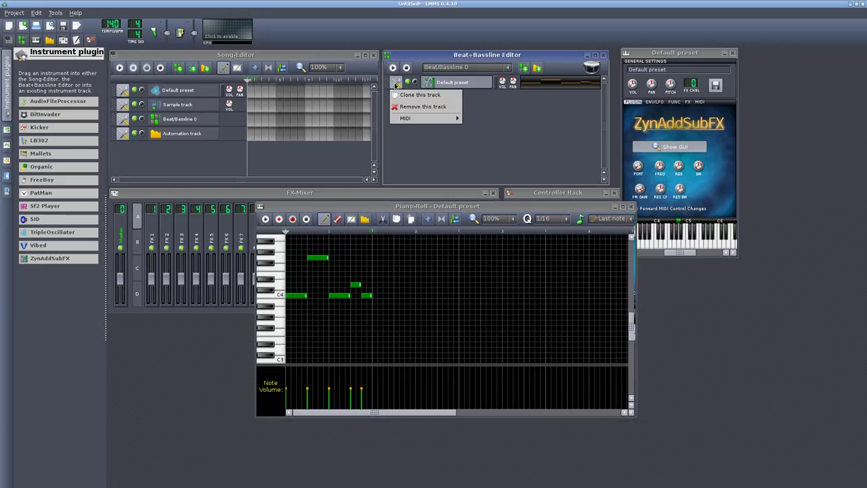
mouse_move(406, 118)
mouse_move(482, 128)
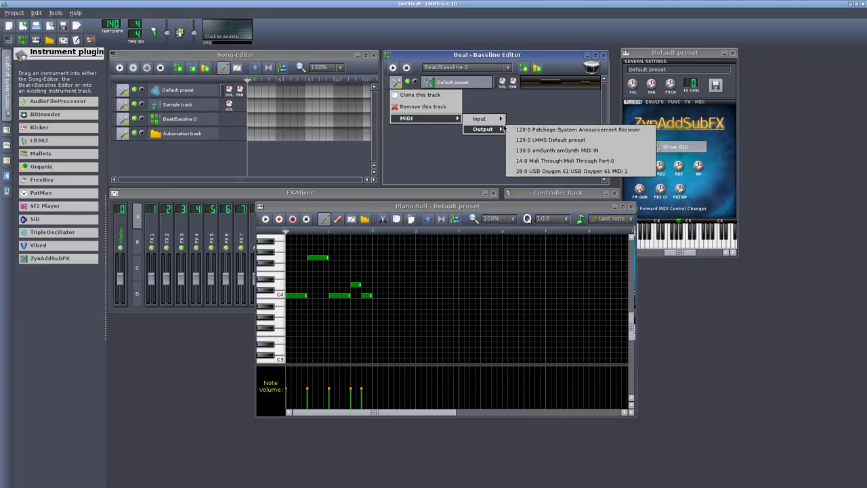
click(561, 152)
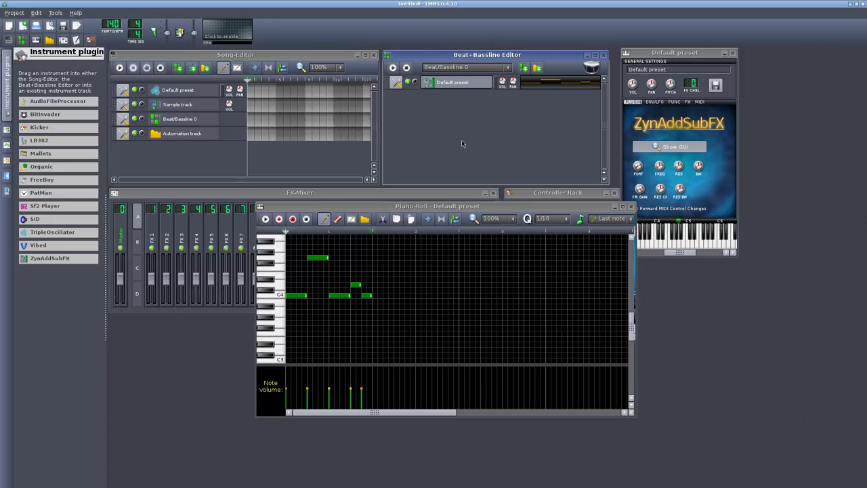
click(391, 68)
Stop playback, replace ZynAddSubFX with the Sf2 Player, and briefly play the pattern
click(407, 68)
mouse_move(49, 212)
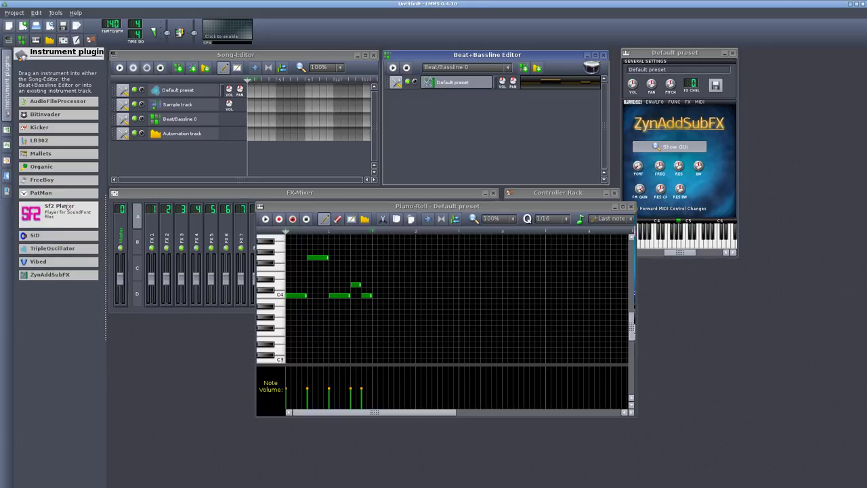
drag(67, 214, 694, 162)
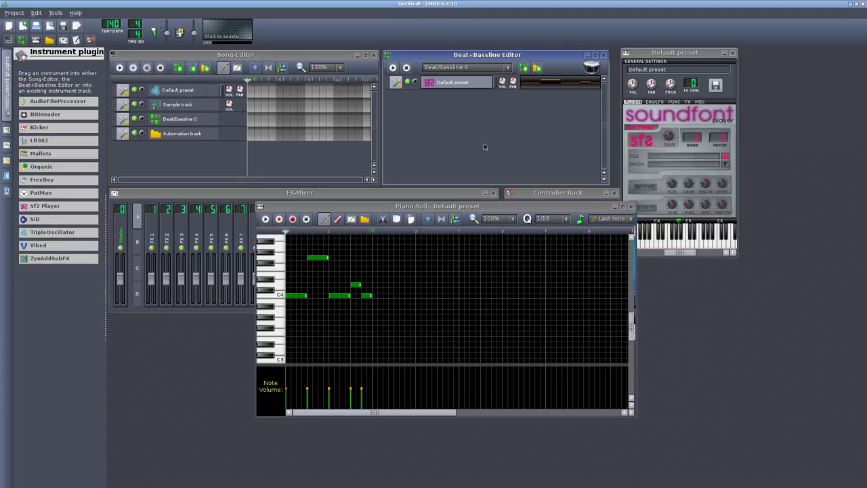
click(393, 67)
click(406, 67)
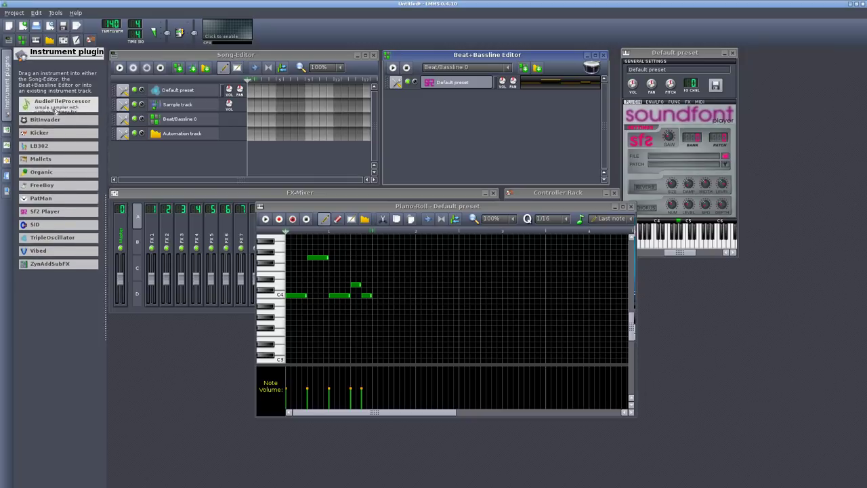
Switch the first instrument back to ZynAddSubFX and add BitInvader and FreeBoy instruments
drag(51, 263, 651, 162)
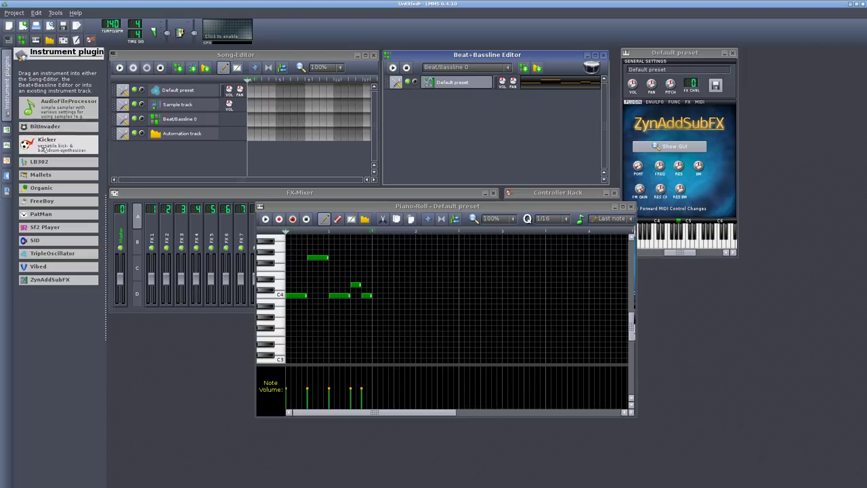
drag(58, 119, 464, 133)
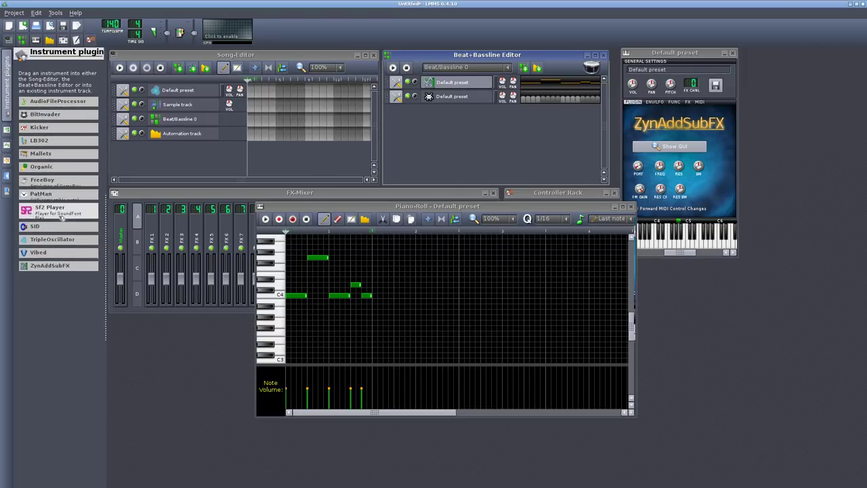
drag(54, 186, 456, 156)
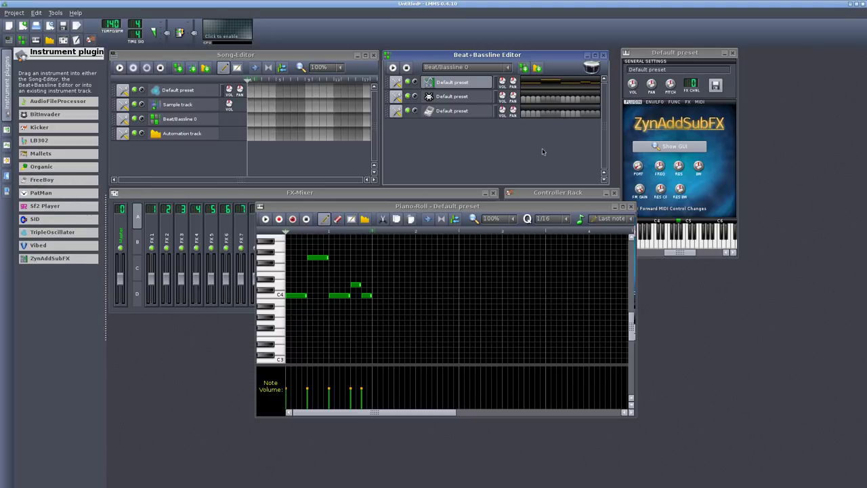
Copy the first pattern's notes and paste them into the second and third patterns
right_click(550, 84)
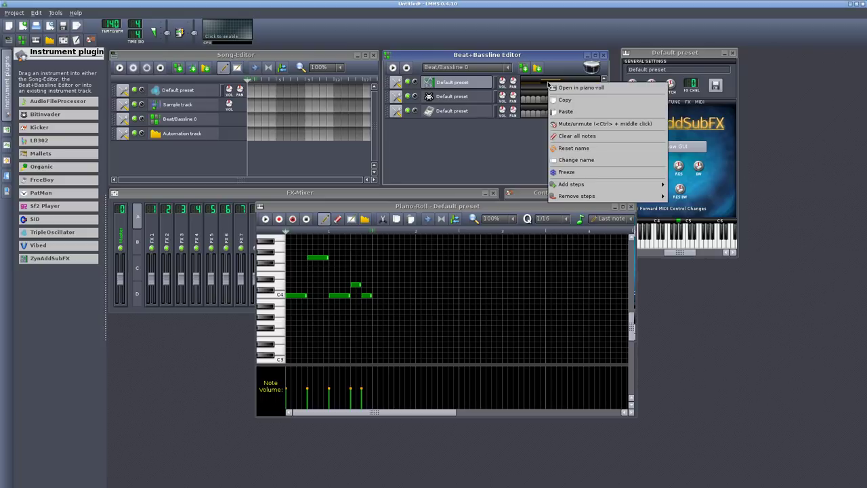
click(563, 101)
right_click(550, 99)
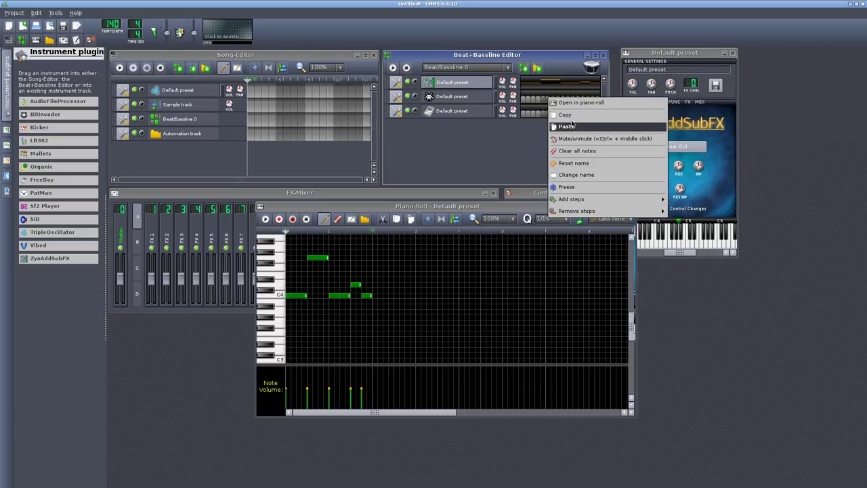
click(569, 126)
right_click(548, 112)
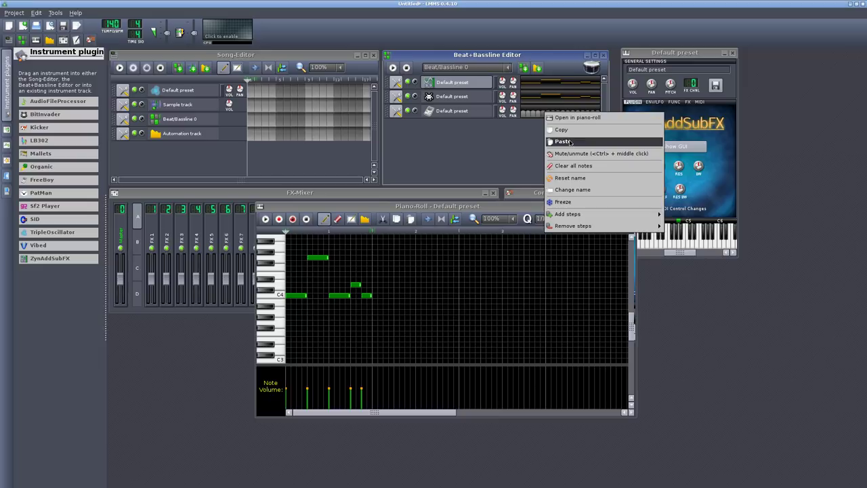
click(563, 140)
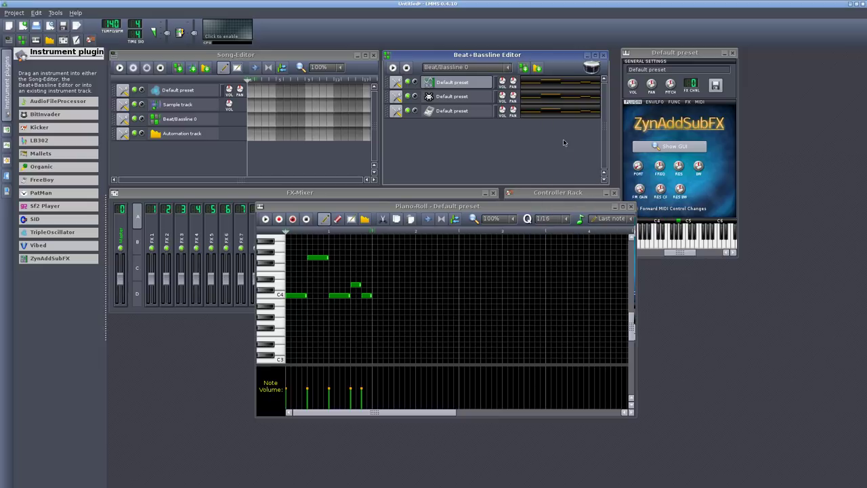
Open the first pattern in the piano roll and raise the note above C4 to the higher row
double_click(551, 90)
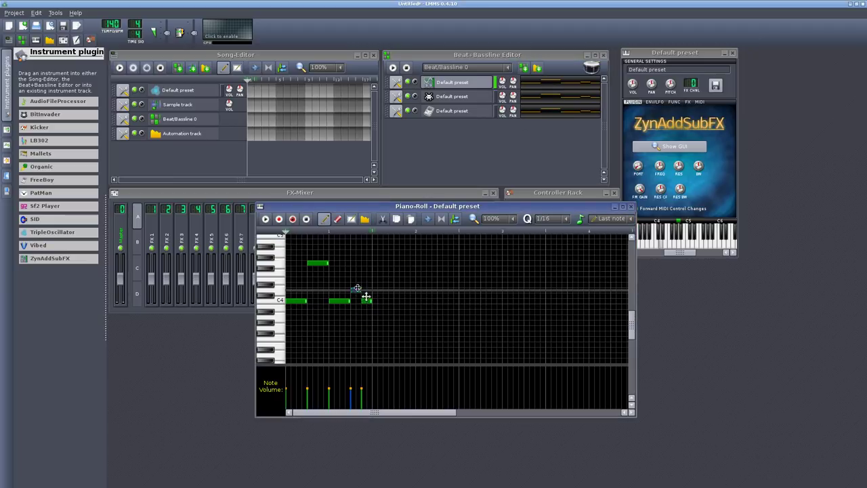
drag(360, 292, 360, 265)
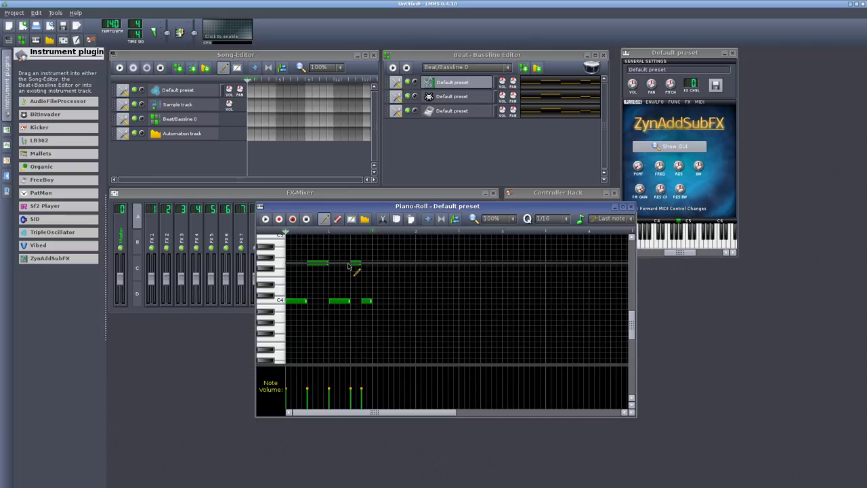
click(512, 165)
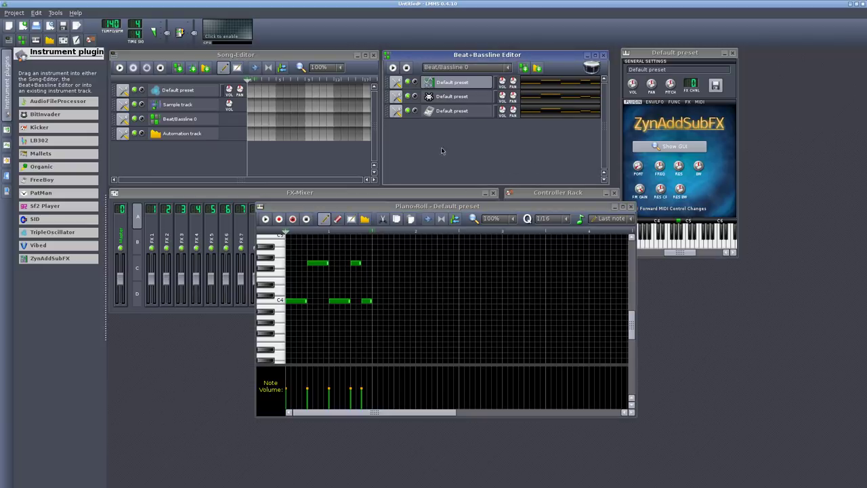
click(199, 161)
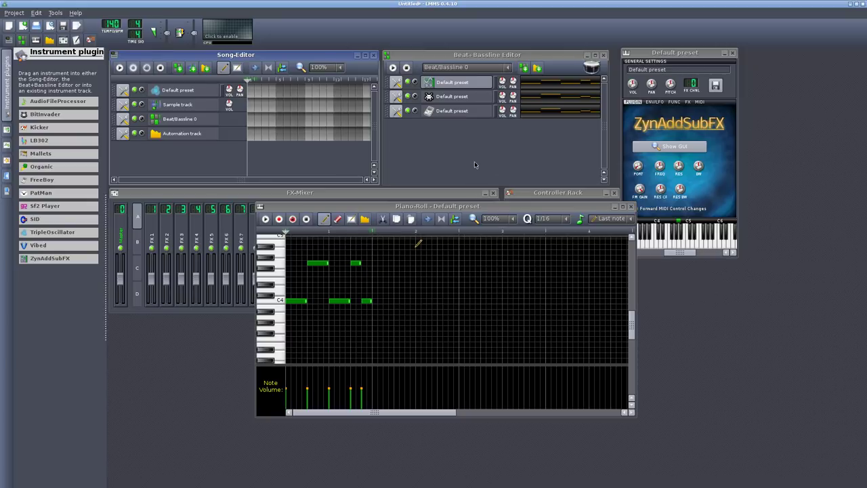
Clear all notes from the second and third patterns
right_click(573, 99)
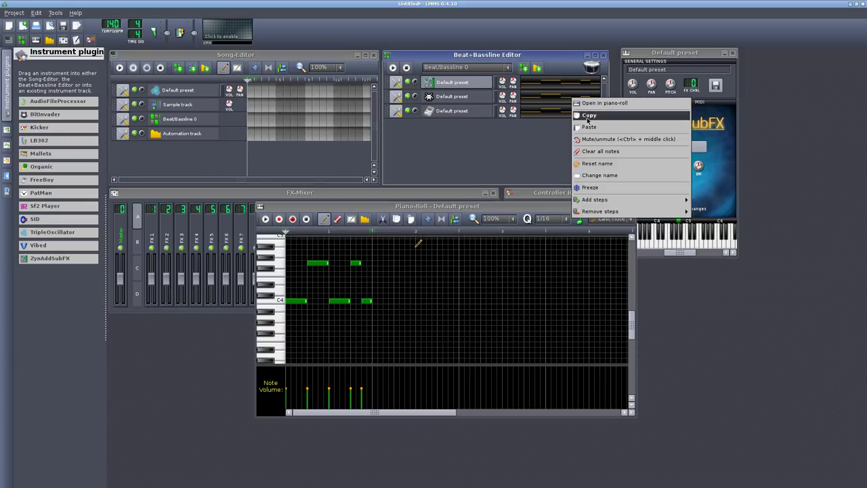
click(598, 151)
right_click(559, 118)
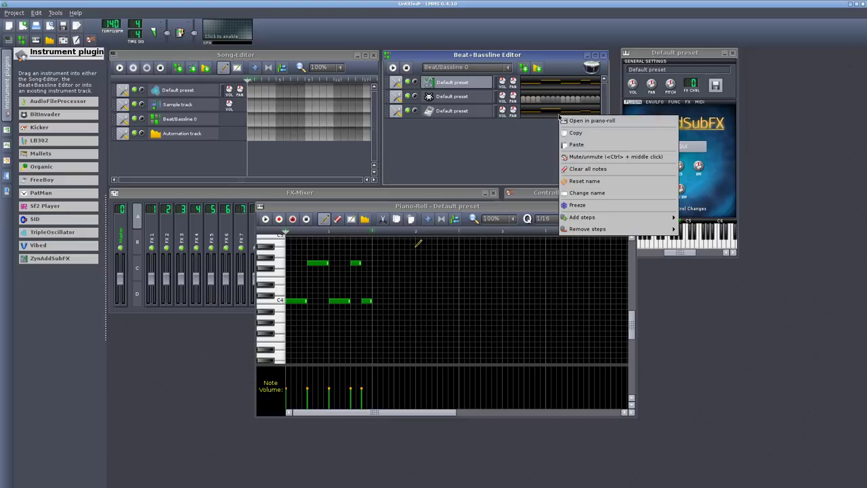
click(593, 172)
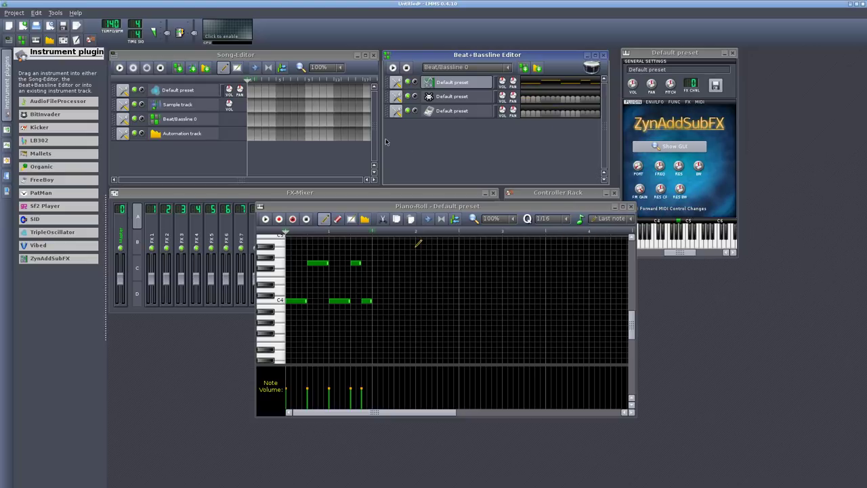
Disconnect the first track's MIDI output from amSynth MIDI IN and recheck its output ports
click(397, 84)
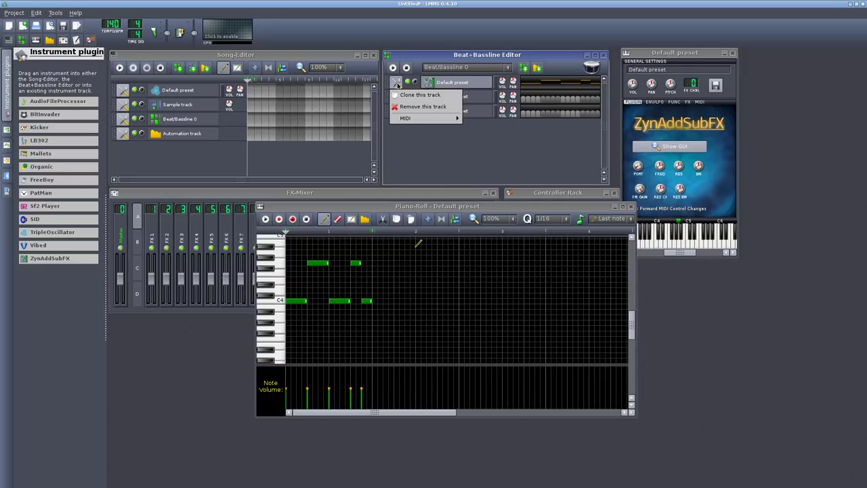
mouse_move(407, 118)
mouse_move(482, 128)
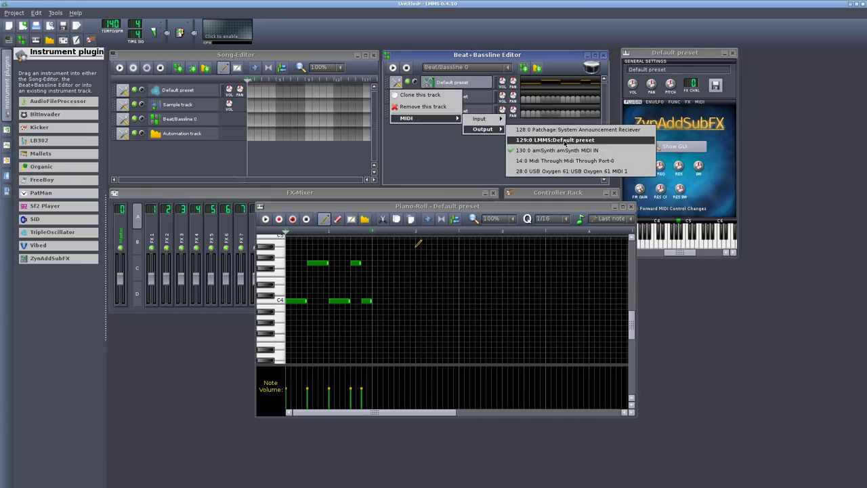
click(566, 151)
click(398, 86)
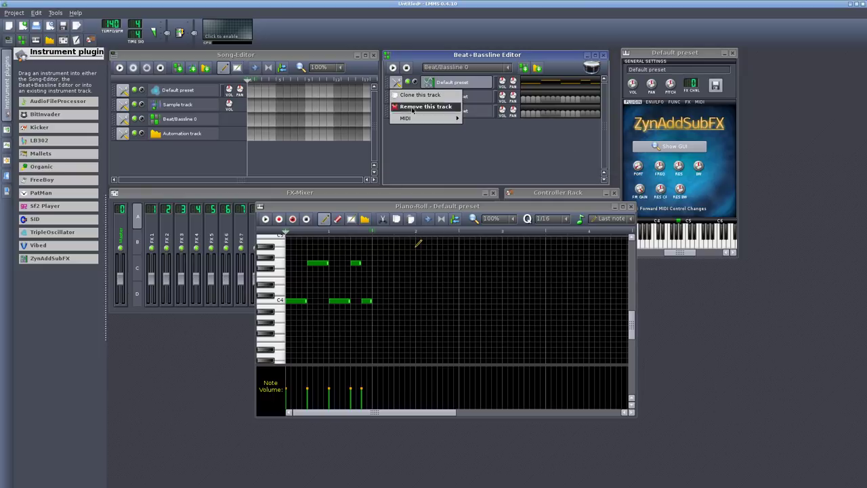
mouse_move(432, 118)
mouse_move(475, 130)
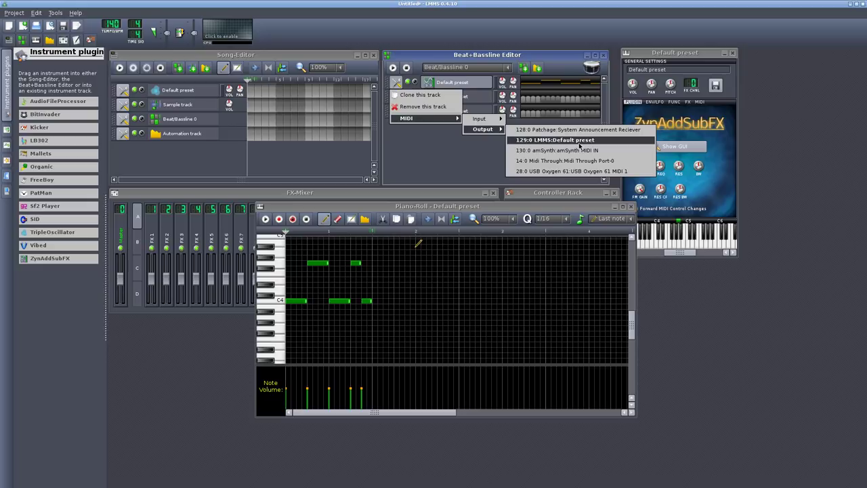
Set the second and third tracks' MIDI input to 14:0 Midi Through Port-0
click(467, 159)
click(397, 96)
mouse_move(414, 133)
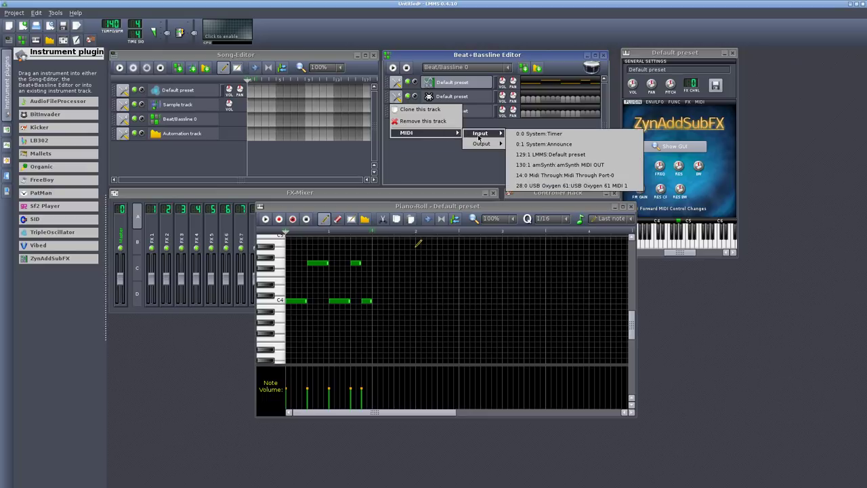
click(606, 175)
click(396, 111)
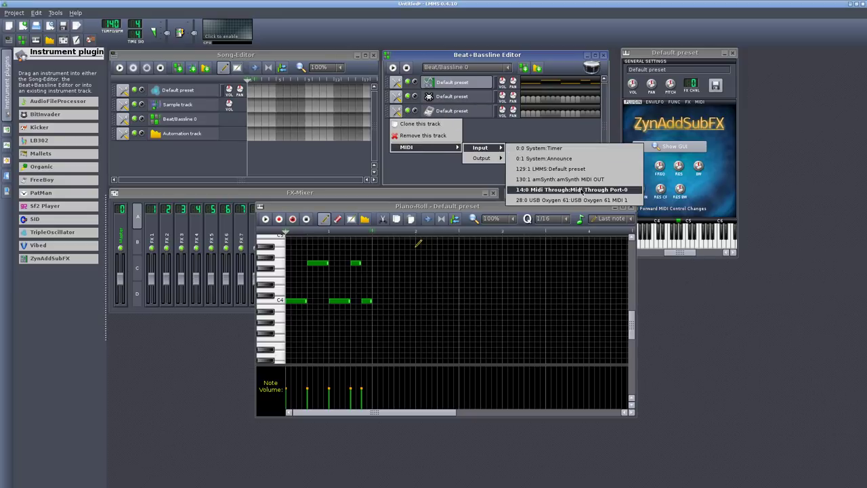
click(578, 192)
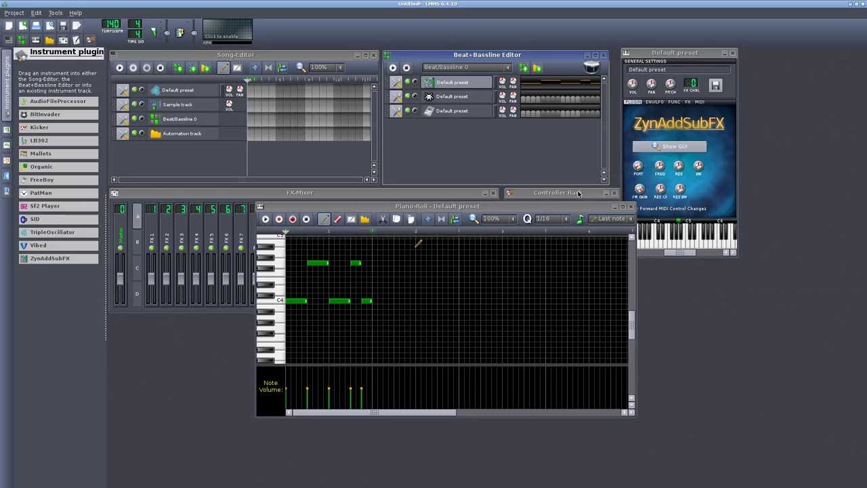
click(397, 82)
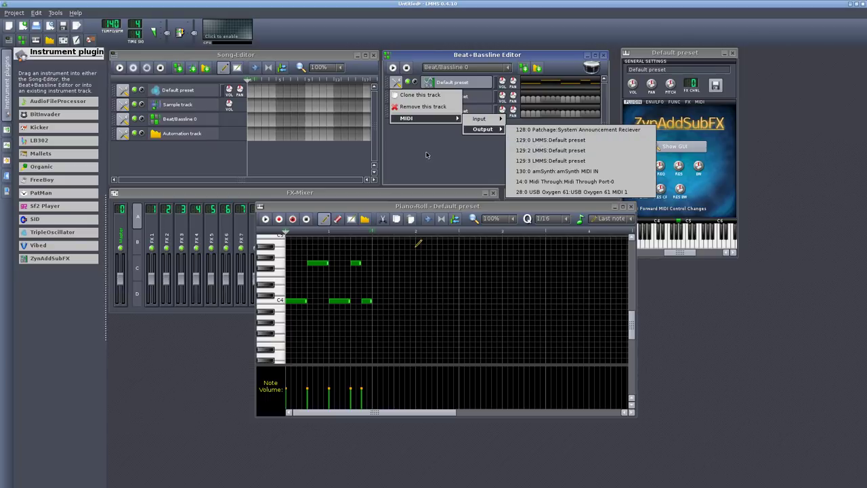
Start a fresh project and drag ZynAddSubFX and BitInvader into the Beat+Bassline Editor
click(560, 141)
click(9, 25)
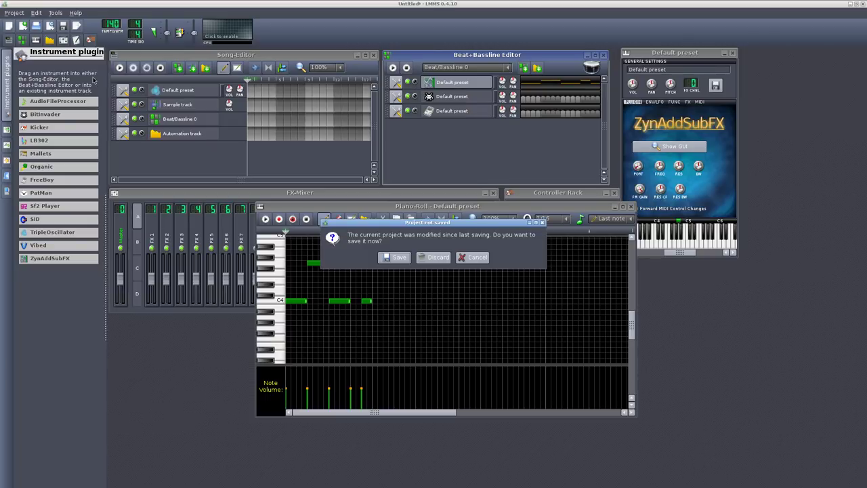
click(421, 258)
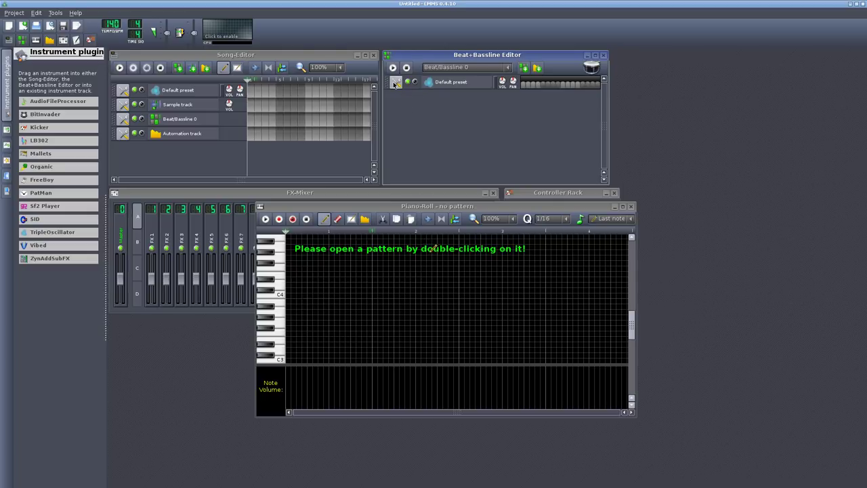
drag(57, 263, 434, 160)
drag(46, 115, 501, 142)
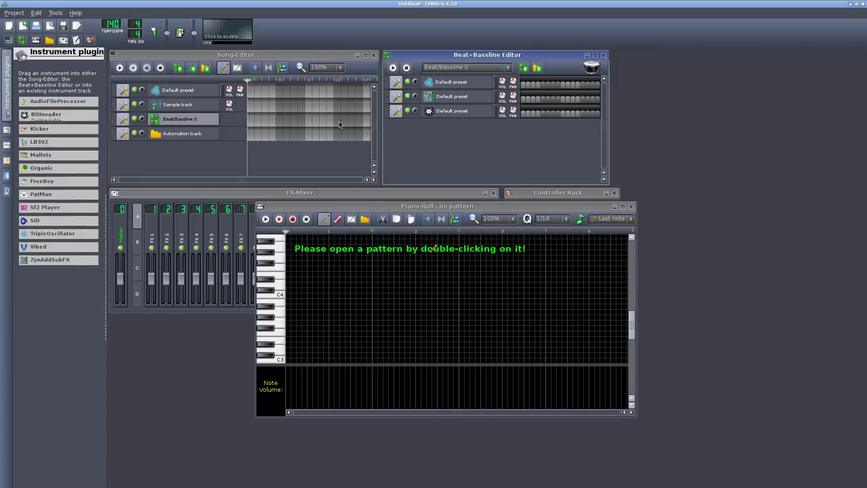
Choose a MIDI output port for the first Beat+Bassline instrument
click(396, 82)
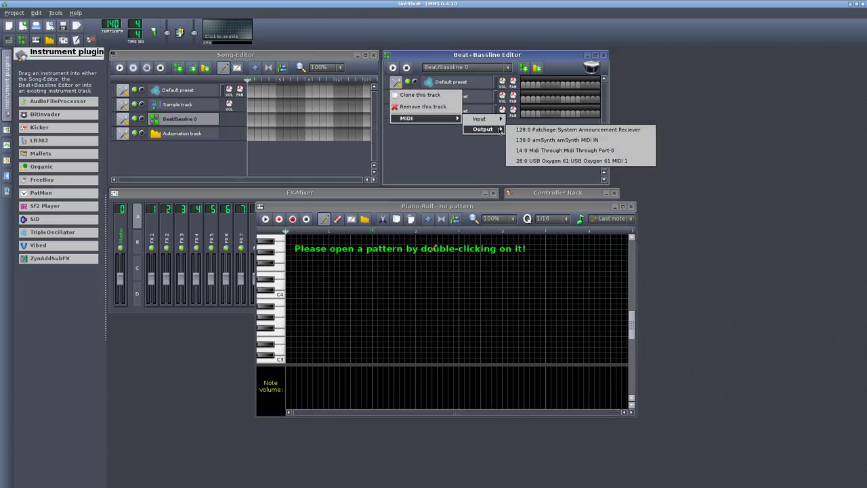
click(549, 160)
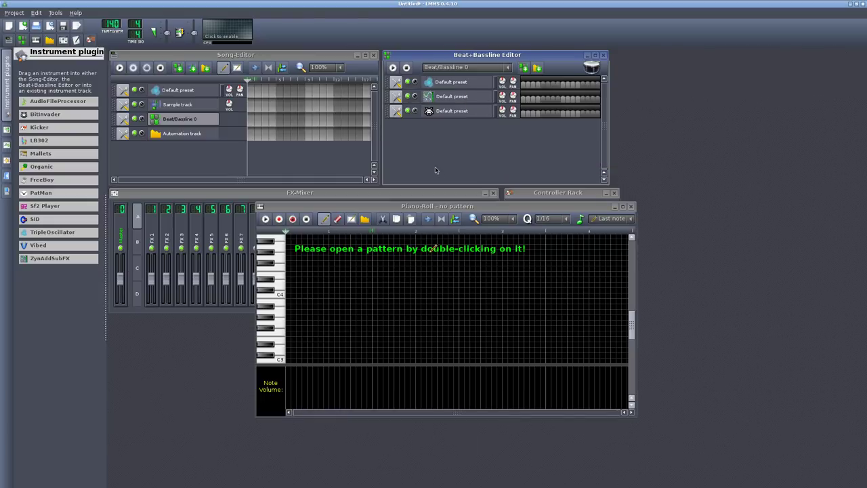
click(398, 96)
Check the first track's MIDI port lists and close them without choosing
mouse_move(443, 134)
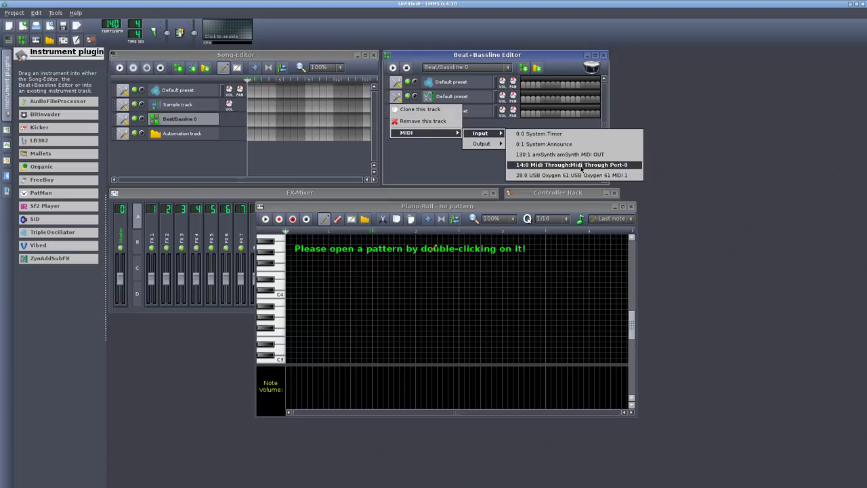
click(582, 168)
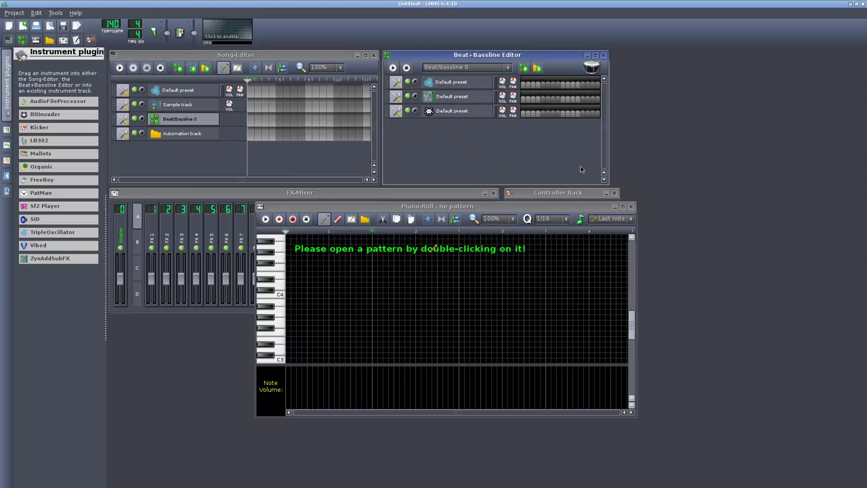
click(397, 81)
mouse_move(427, 118)
mouse_move(484, 130)
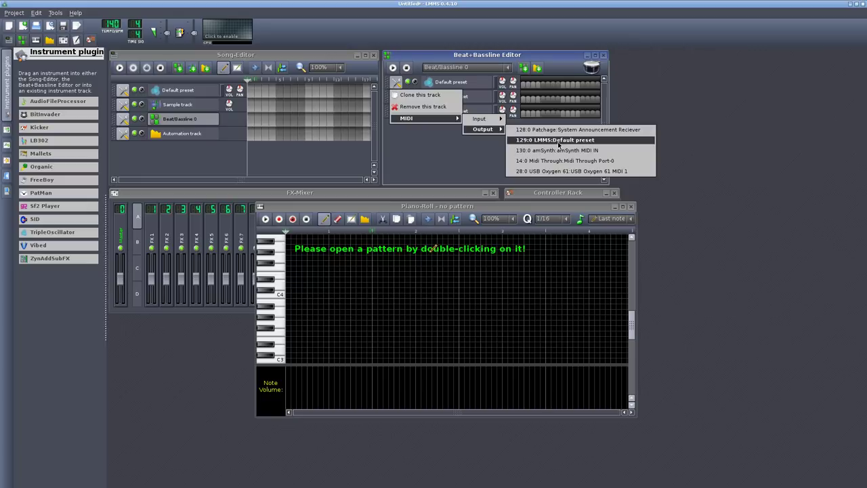
click(431, 157)
Set the third track's MIDI input to 14:0 Midi Through
click(396, 110)
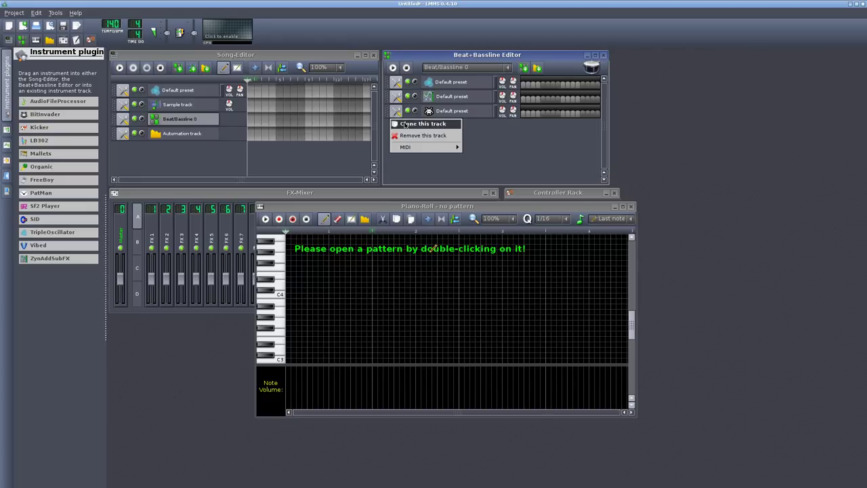
mouse_move(413, 149)
mouse_move(500, 148)
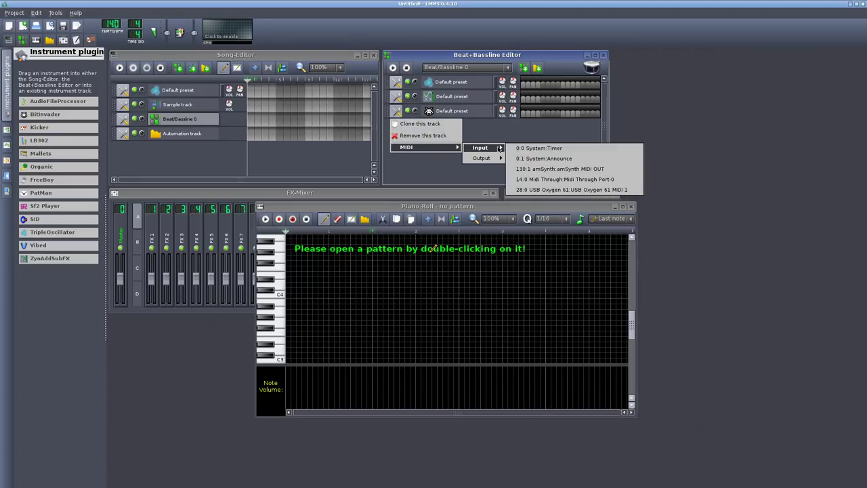
click(543, 179)
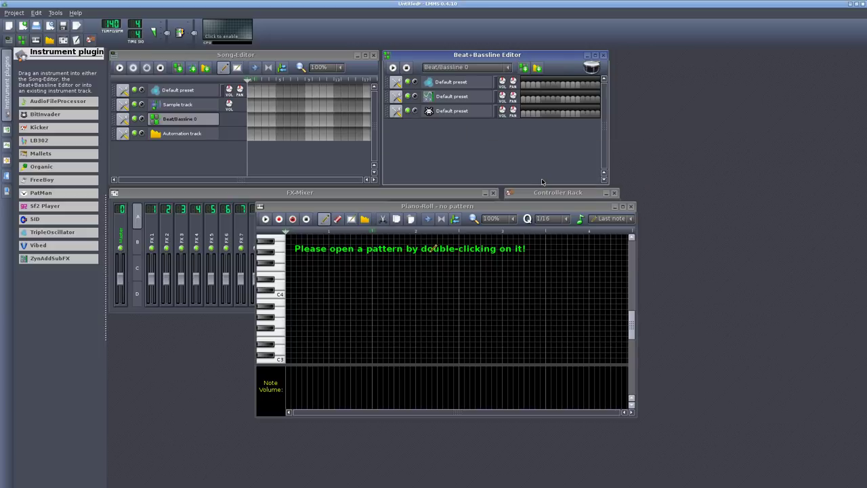
Route the first track's MIDI output to ports 129:0 and 129:1 LMMS:Default preset
click(397, 82)
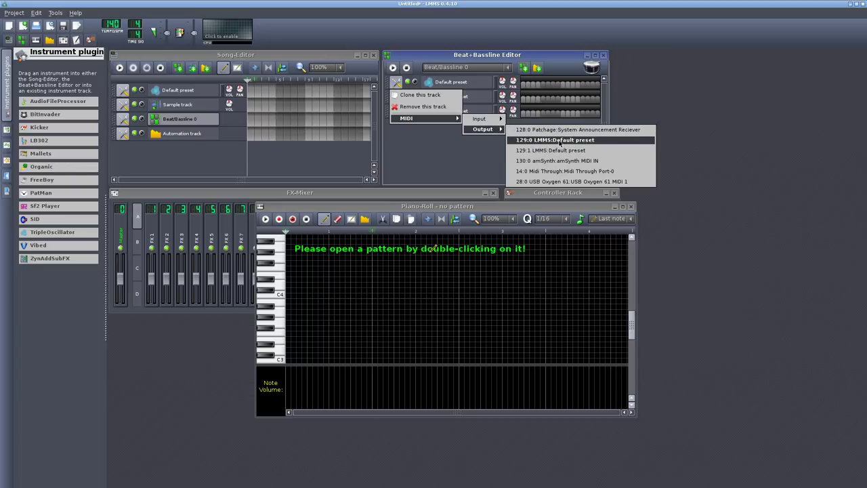
click(559, 140)
click(396, 82)
mouse_move(415, 120)
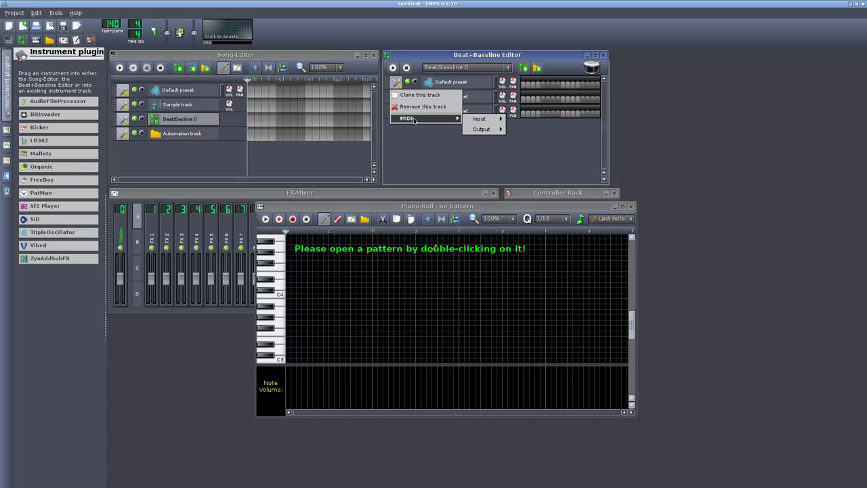
mouse_move(482, 129)
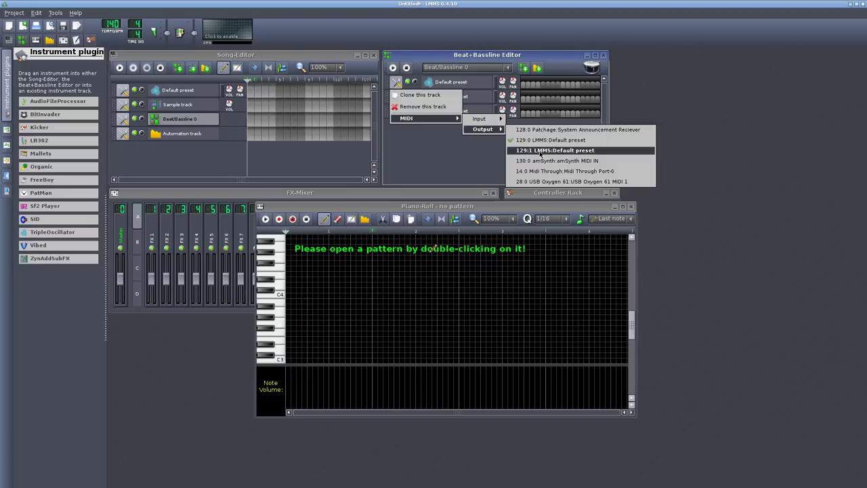
click(540, 154)
right_click(546, 82)
Enter a seven-note melody around C4 in the piano roll and play it back
click(561, 88)
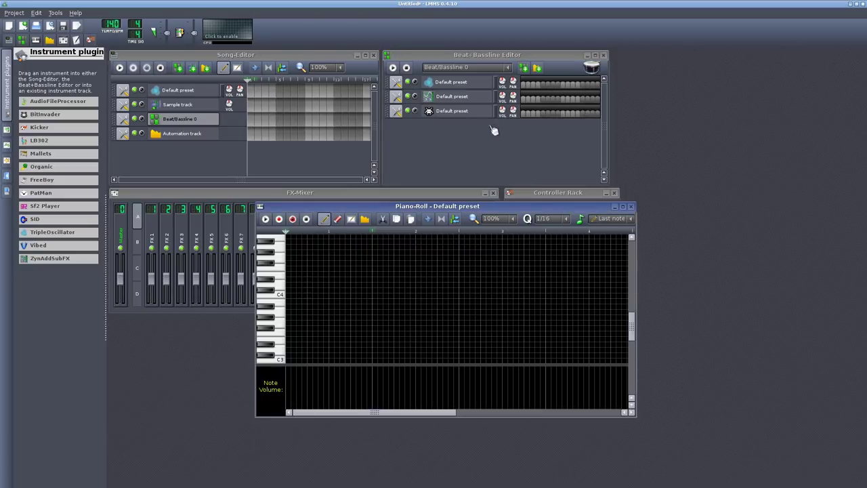
click(293, 295)
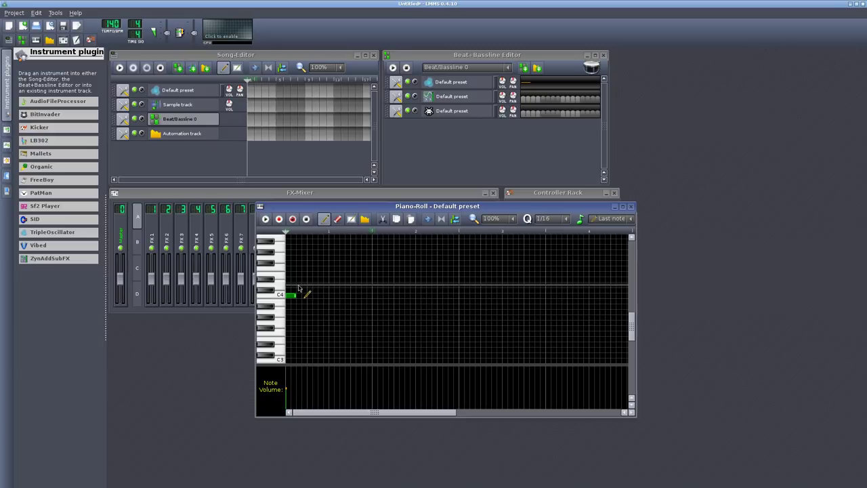
click(300, 284)
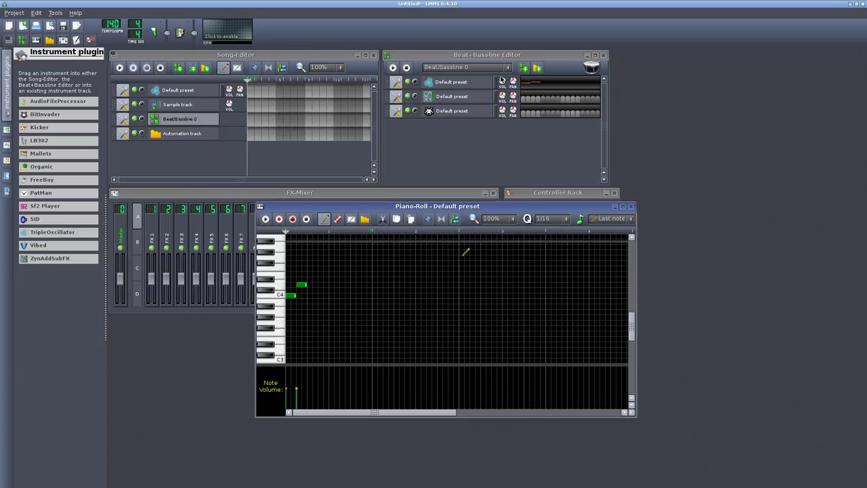
click(312, 294)
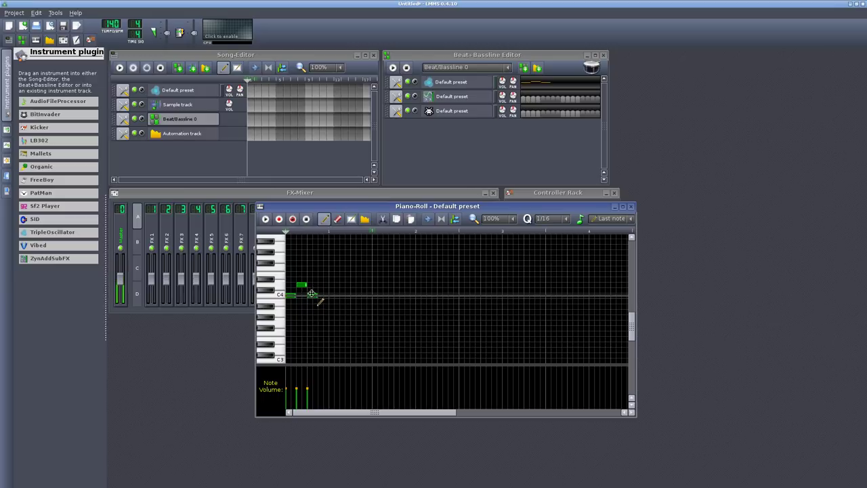
click(322, 259)
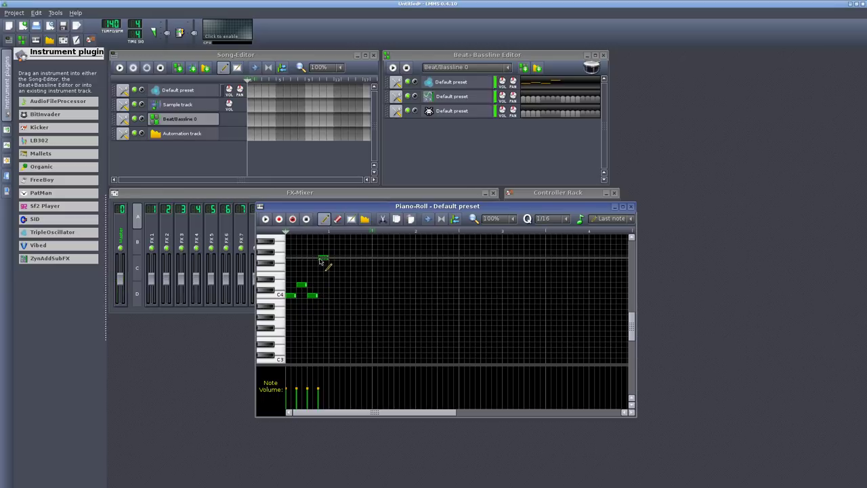
click(333, 295)
click(355, 284)
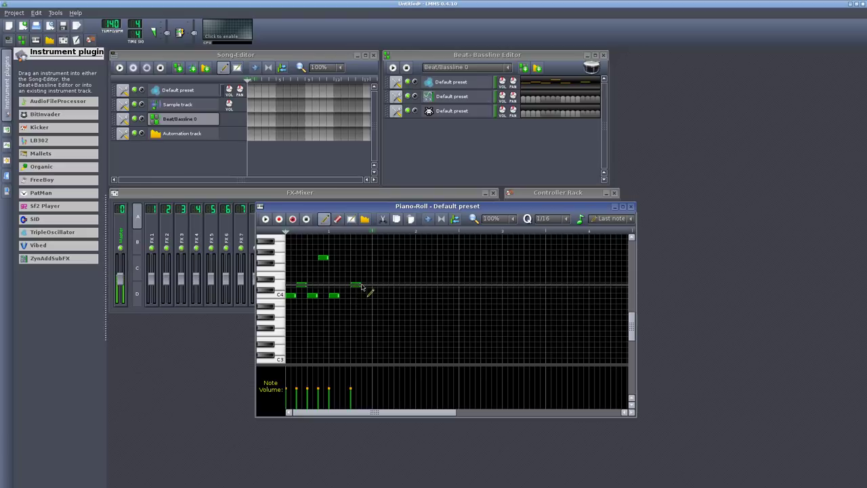
click(364, 284)
click(265, 218)
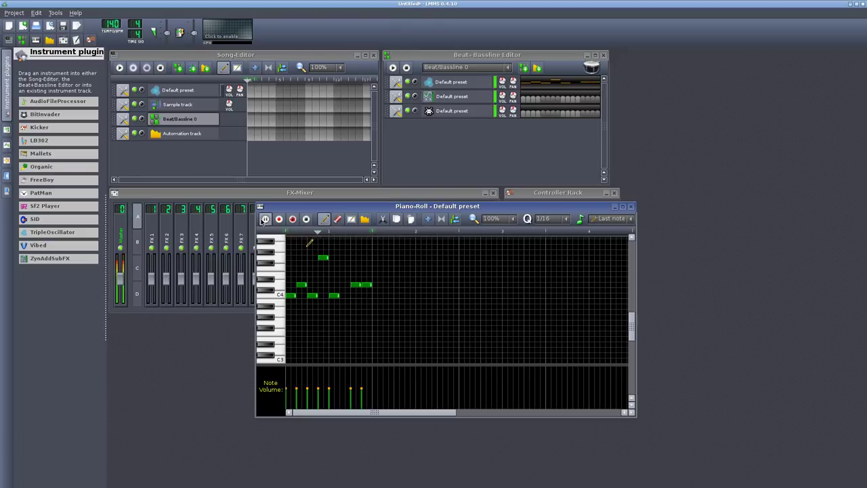
click(310, 221)
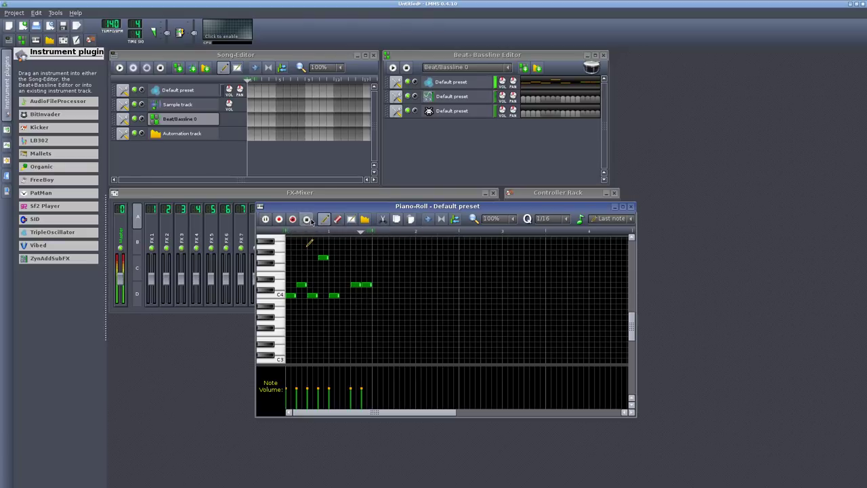
Turn the BitInvader instrument's volume down to 30% while the beat plays
click(444, 113)
mouse_move(632, 84)
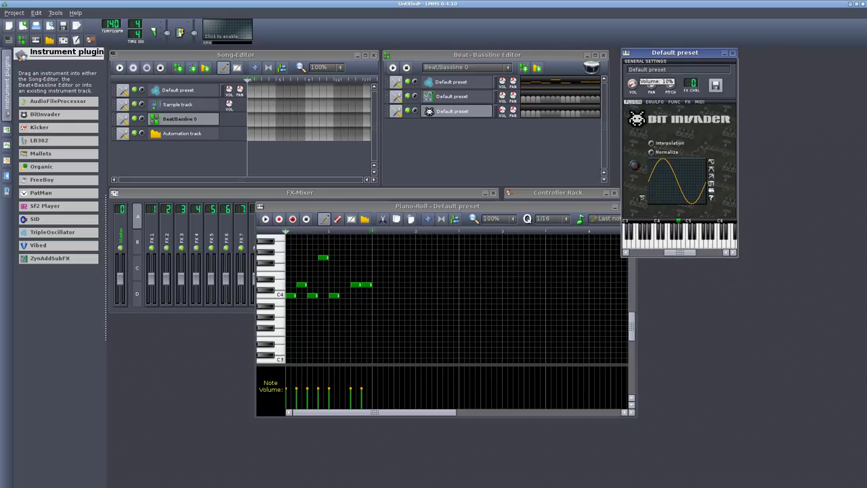
click(393, 68)
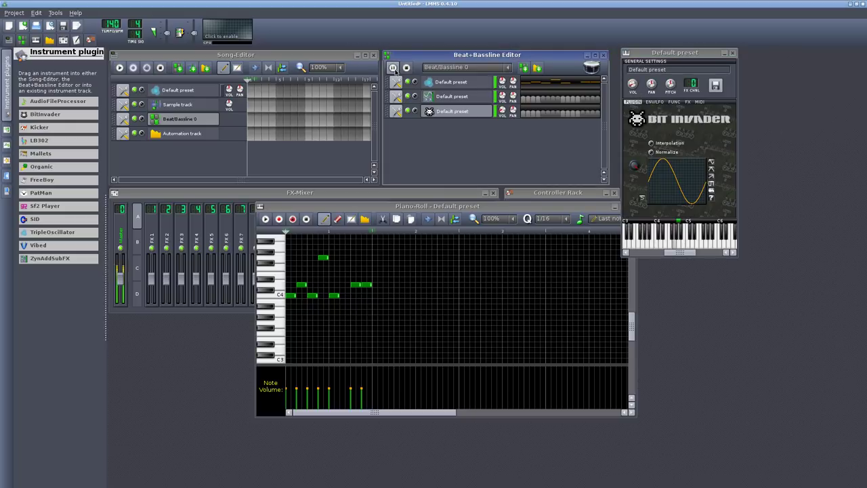
drag(633, 84, 633, 101)
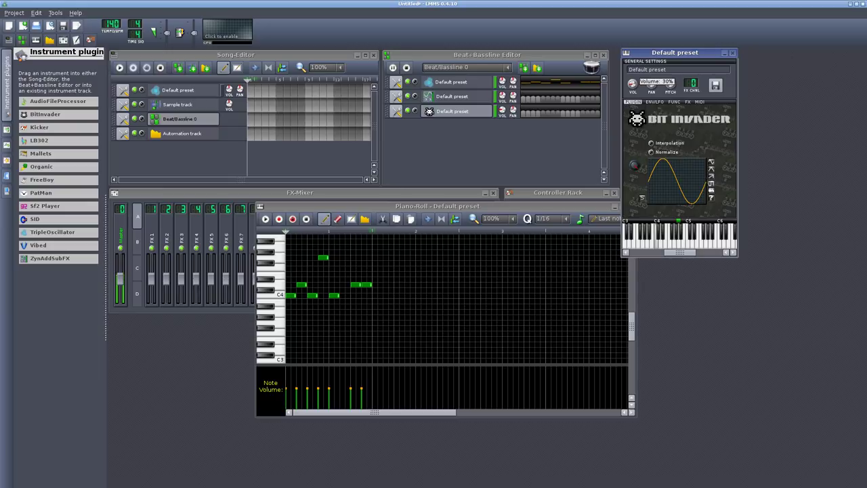
click(393, 68)
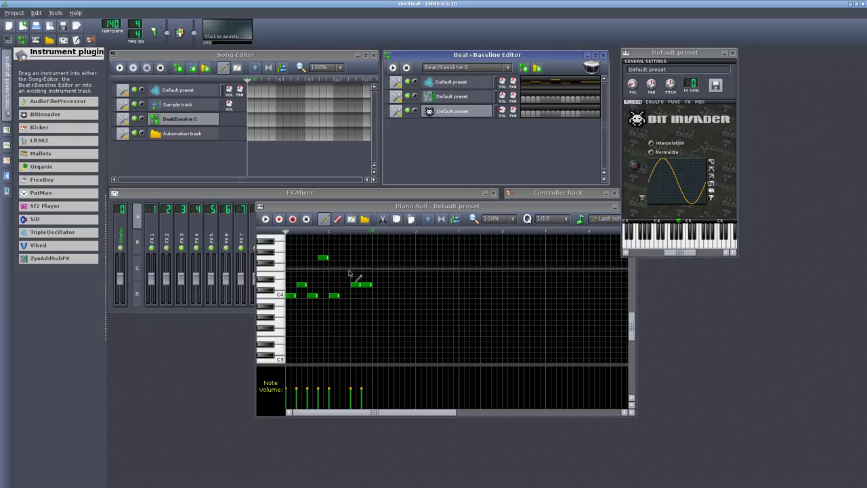
Raise the final note to the higher row and replay the beat/bassline
drag(366, 284, 369, 258)
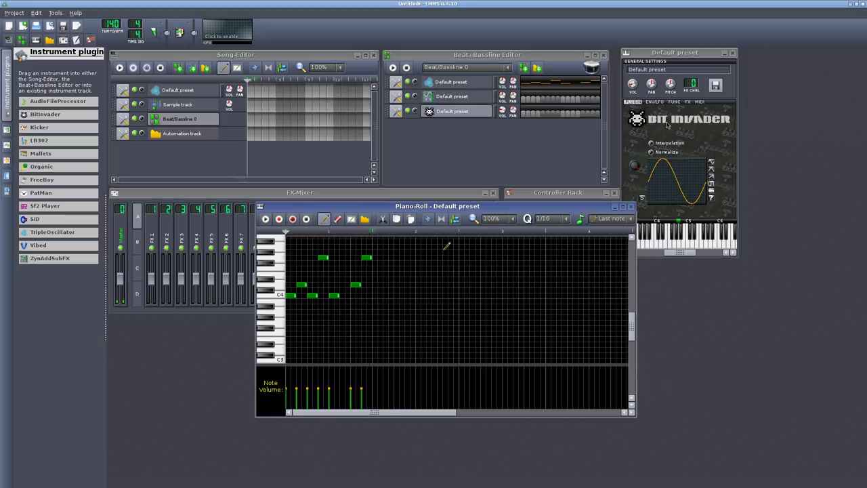
click(392, 67)
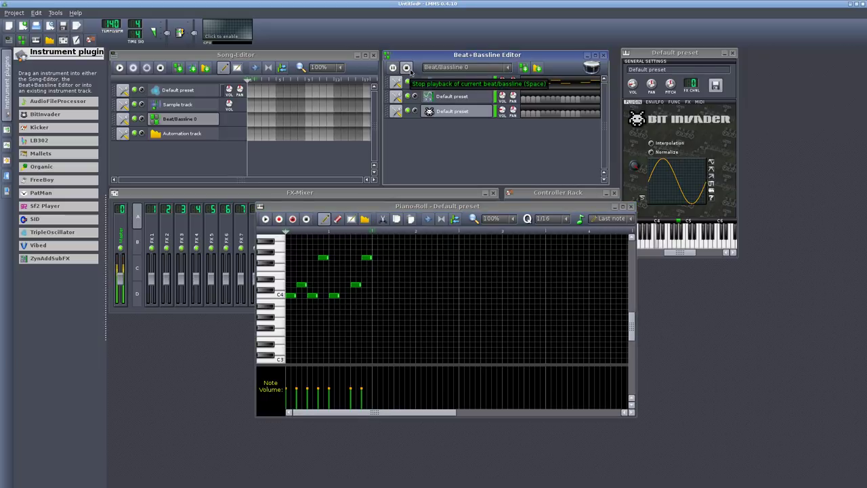
click(408, 70)
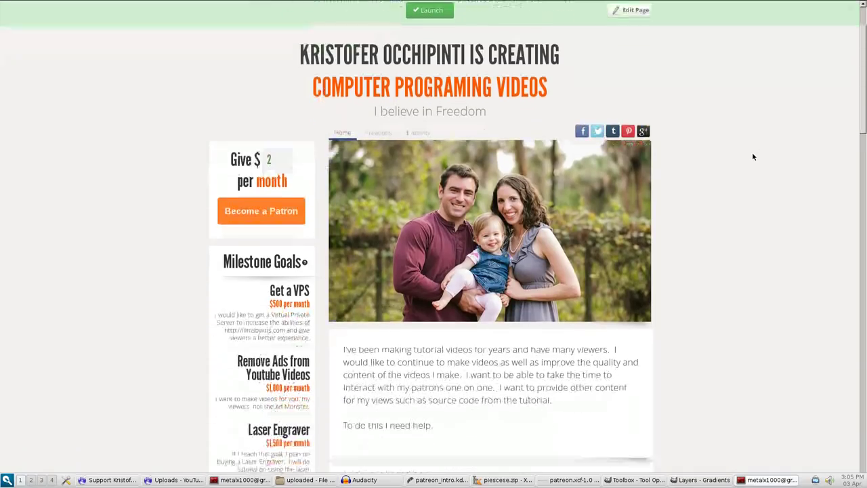
Scroll past the pledge tiers to the $50 DVD of Videos and Data tier and footer
scroll(752, 157, down, 10)
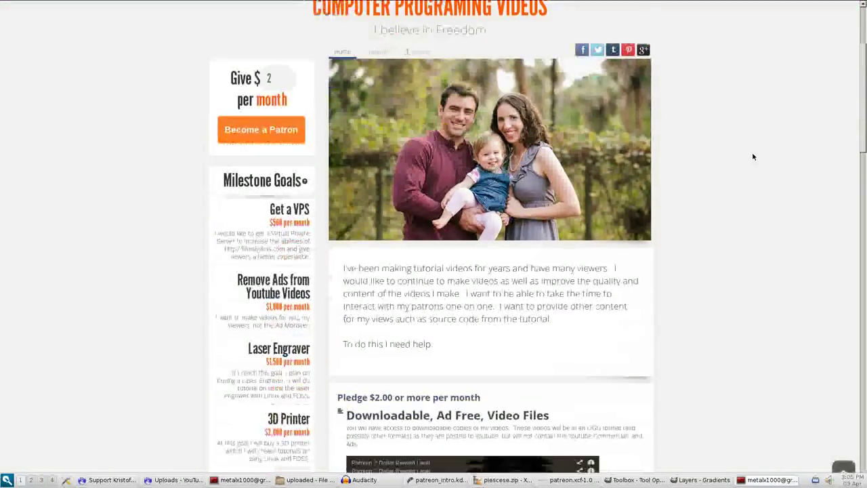
scroll(752, 156, down, 9)
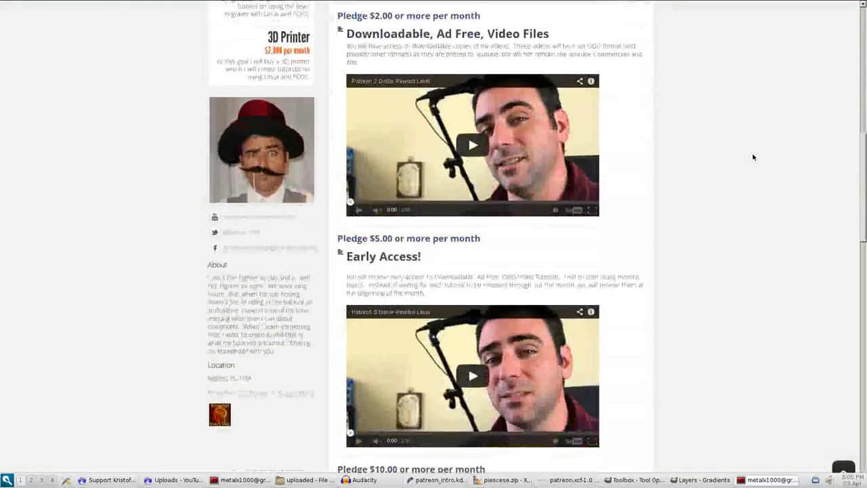
scroll(752, 156, down, 10)
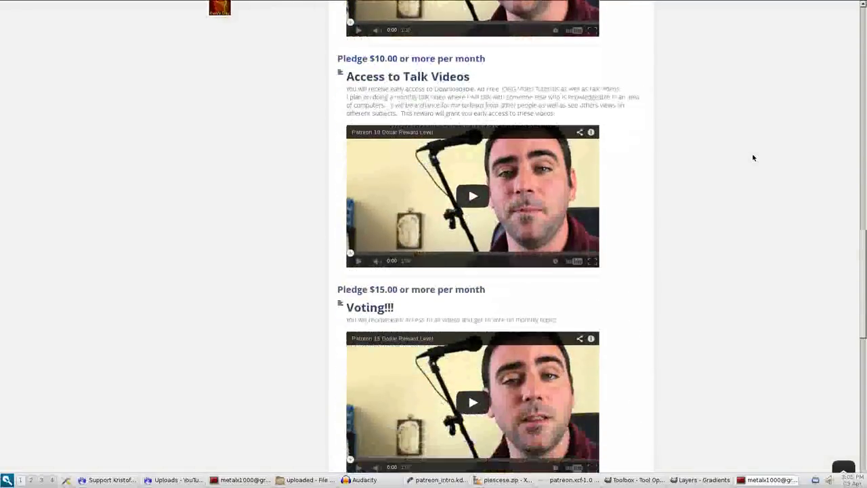
scroll(753, 157, down, 8)
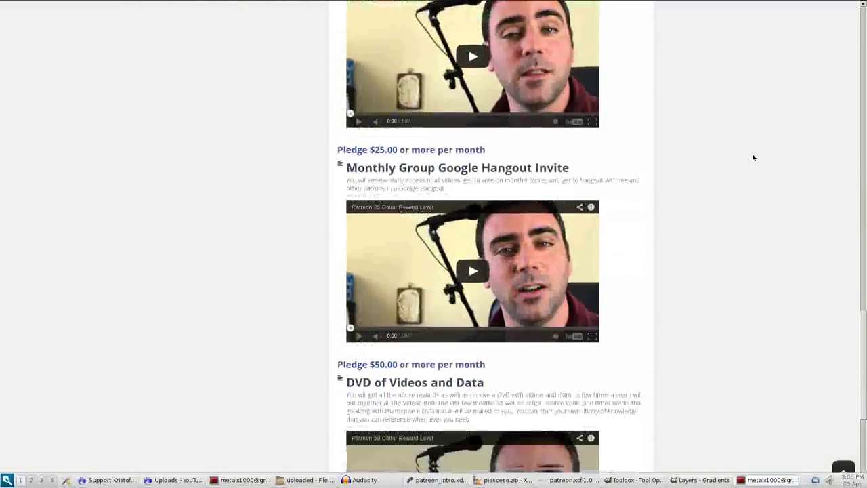